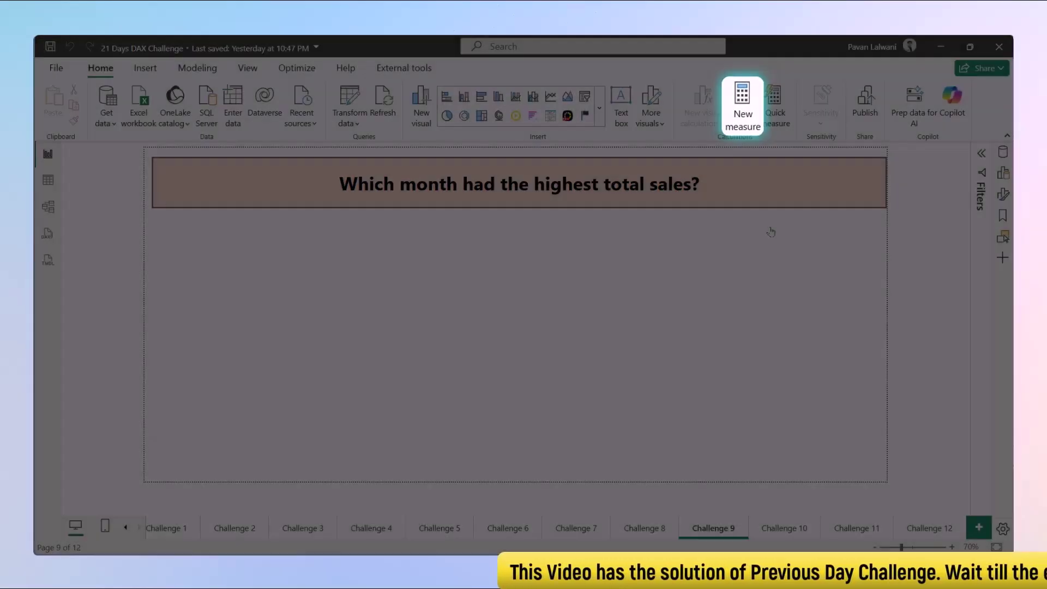
Create a new measure from the Home tab on the Challenge 9 page.
left_click(742, 107)
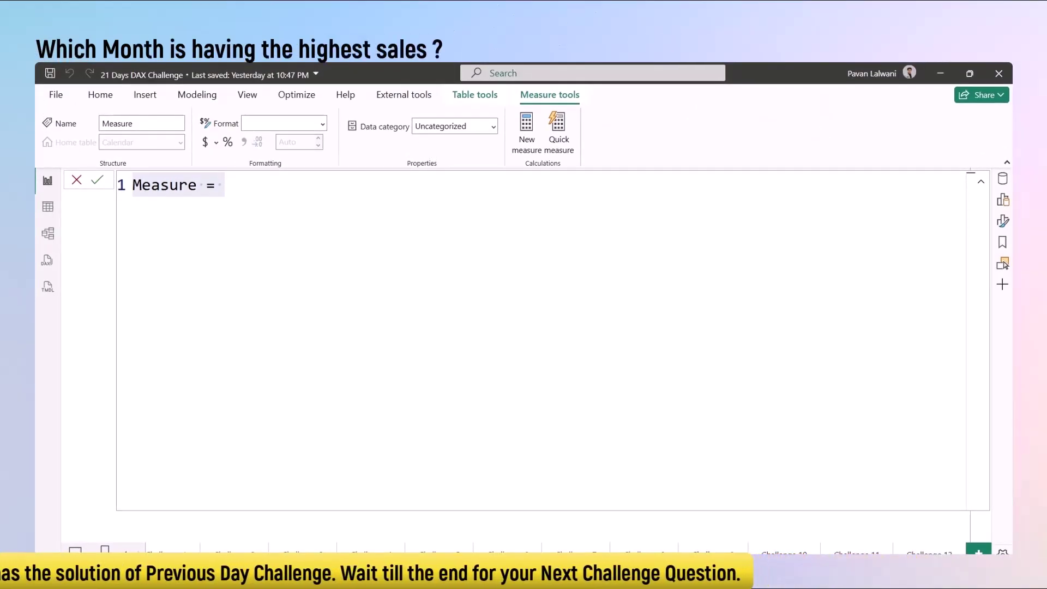
Name the measure 'Top Sales Month =' and begin the next line with 'VAR T ='.
type("Top Sales Month =")
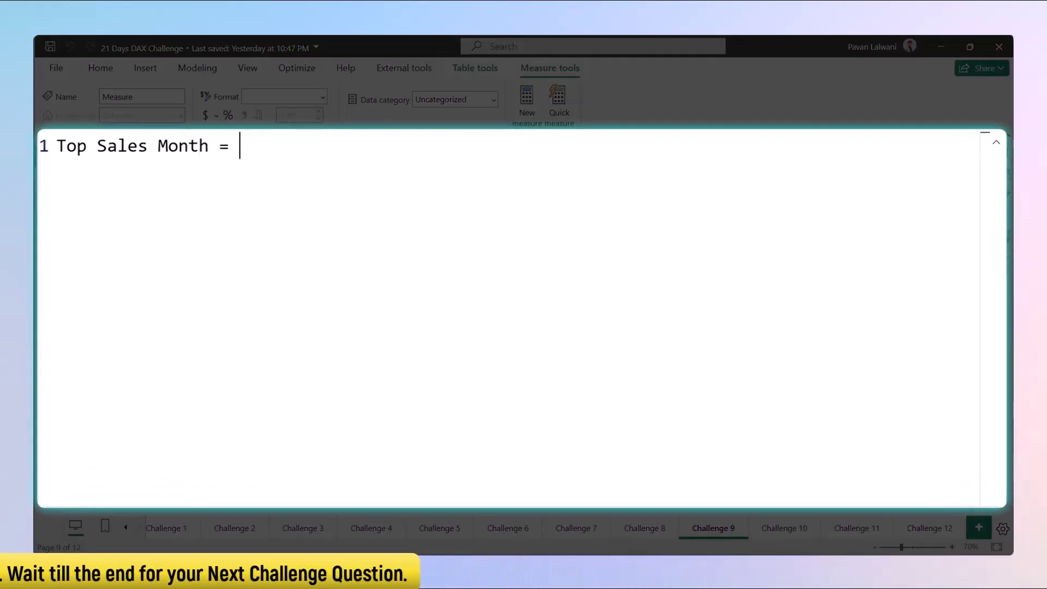
key("shift+Return")
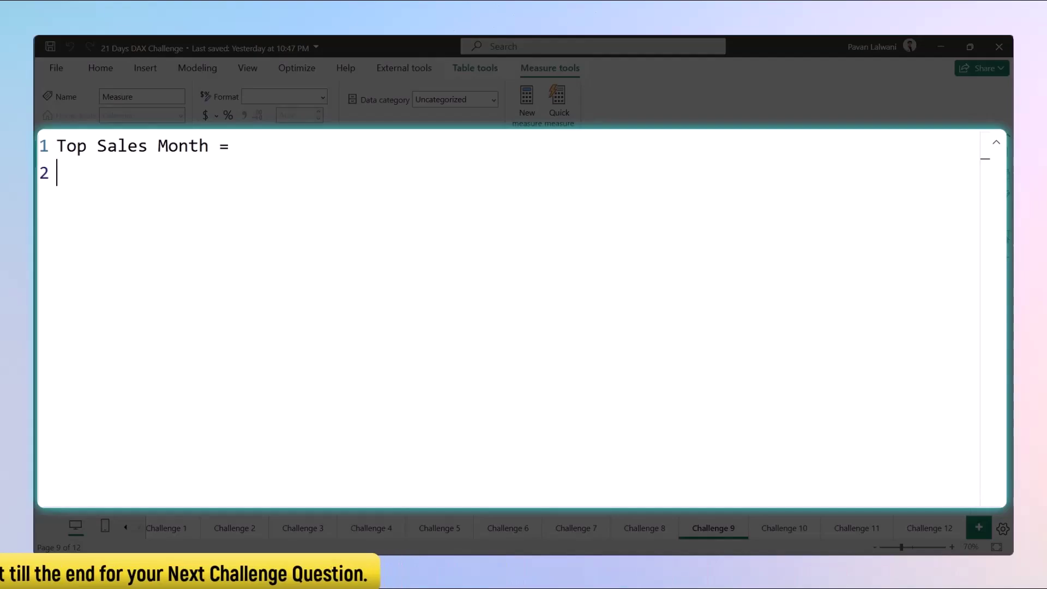
type("VAR T")
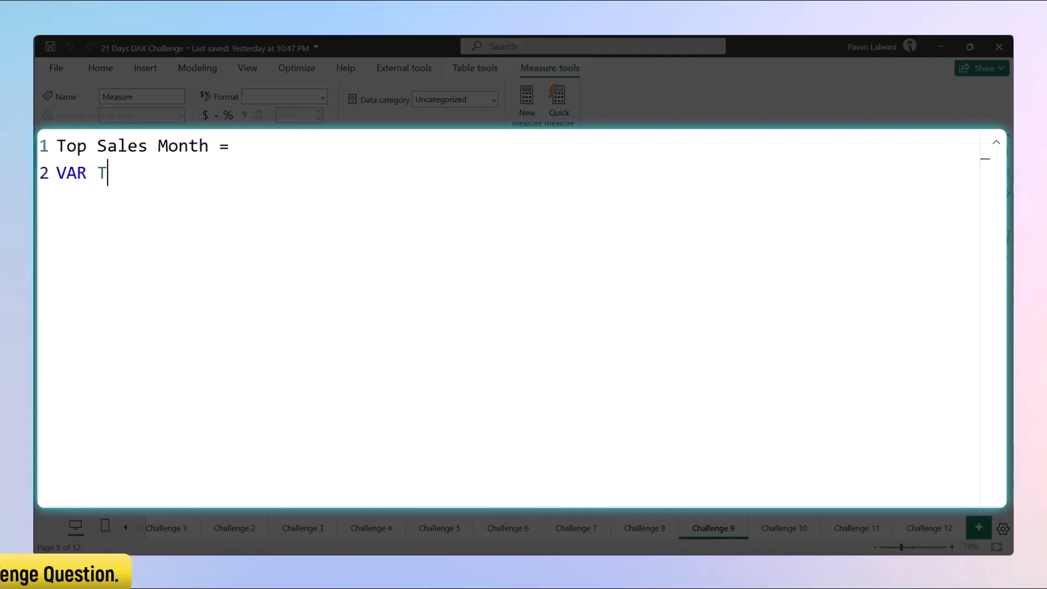
key("shift+Return")
key("BackSpace")
type("=")
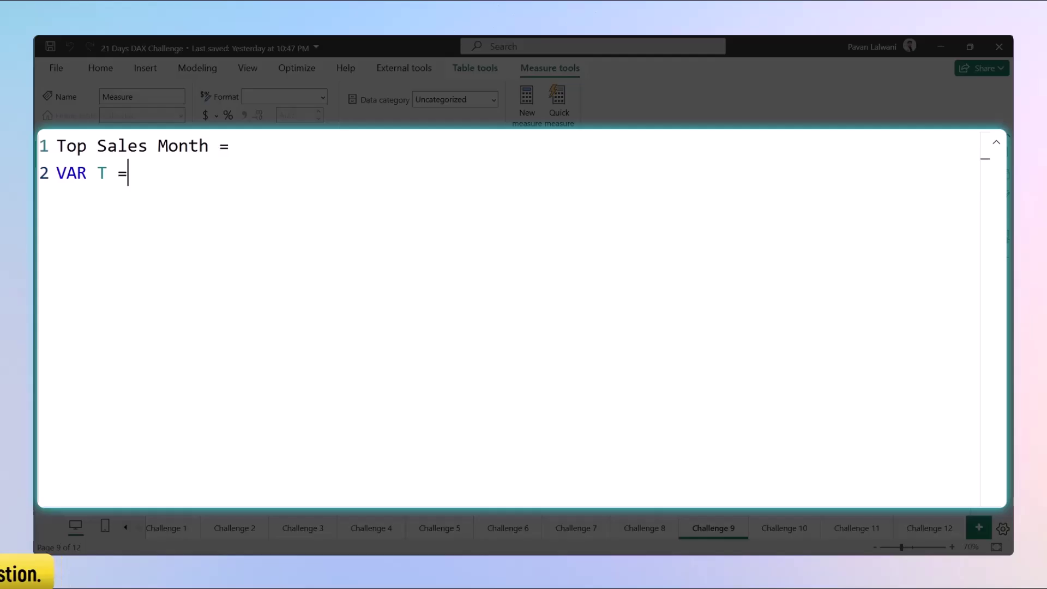
key("shift+Return")
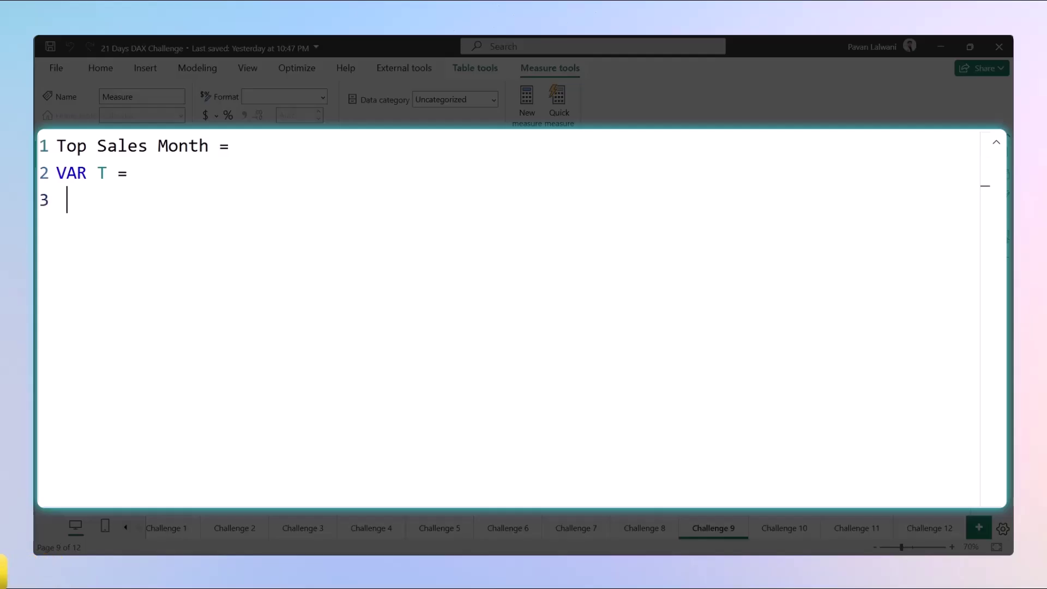
Start T's expression as ADDCOLUMNS over VALUES('Calendar'[Month]).
type("ad")
key("Tab")
type("(")
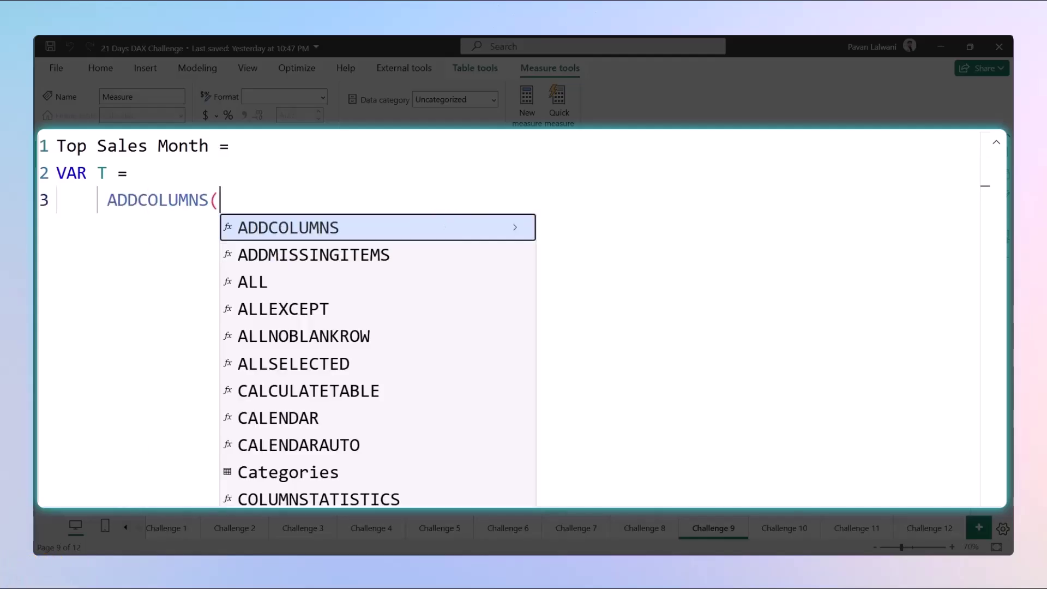
type("Values")
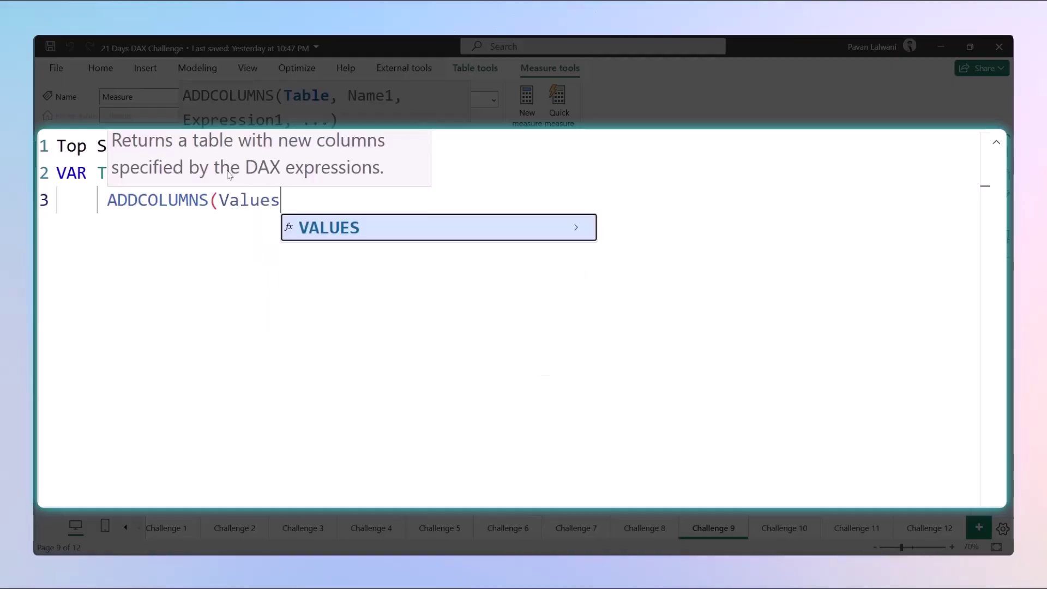
key("Tab")
type("(")
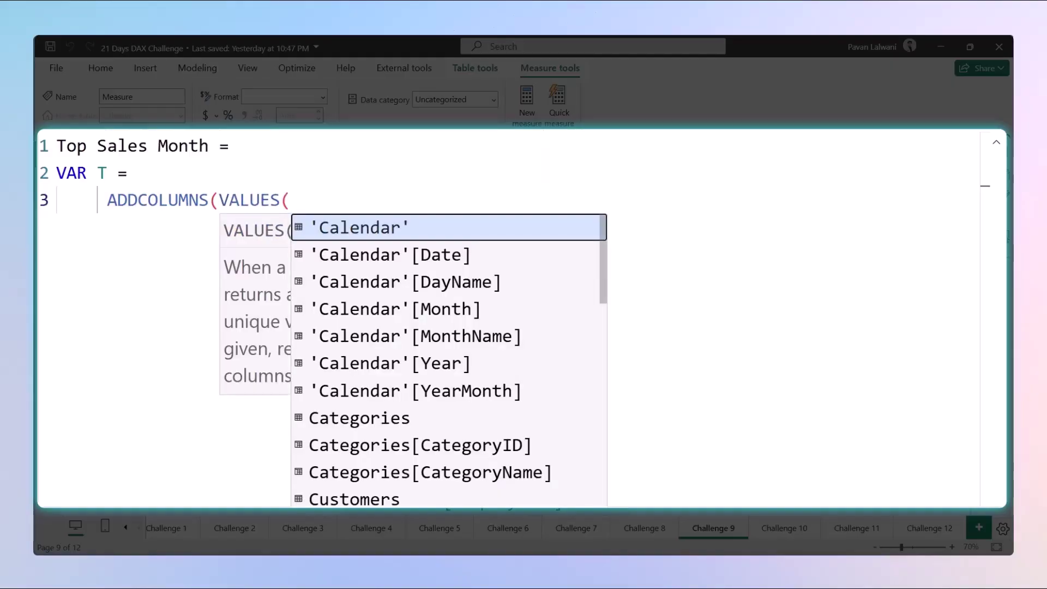
key("Down")
key("Down")
key("Down")
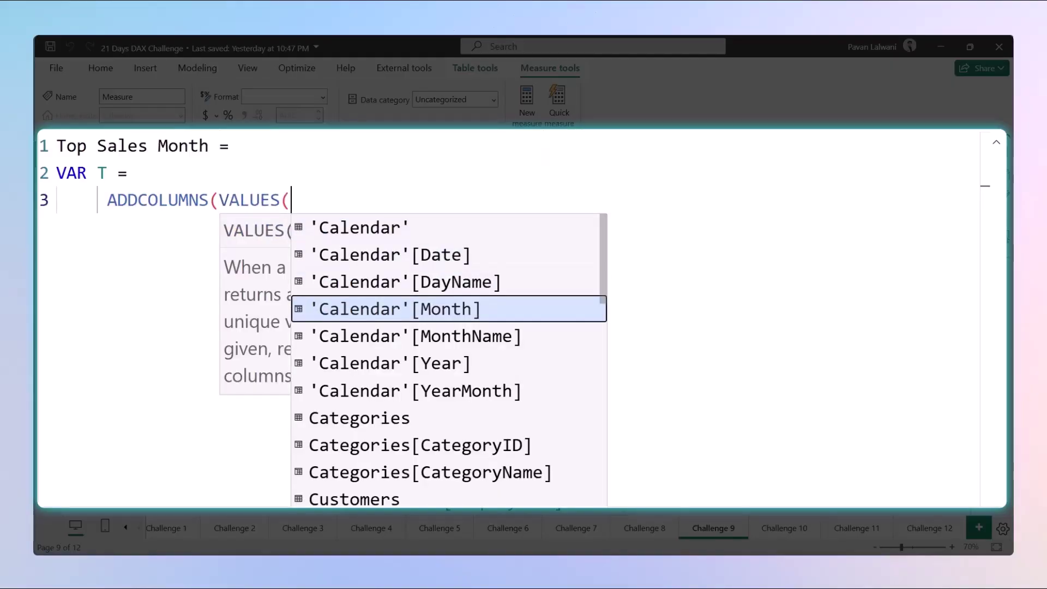
key("Tab")
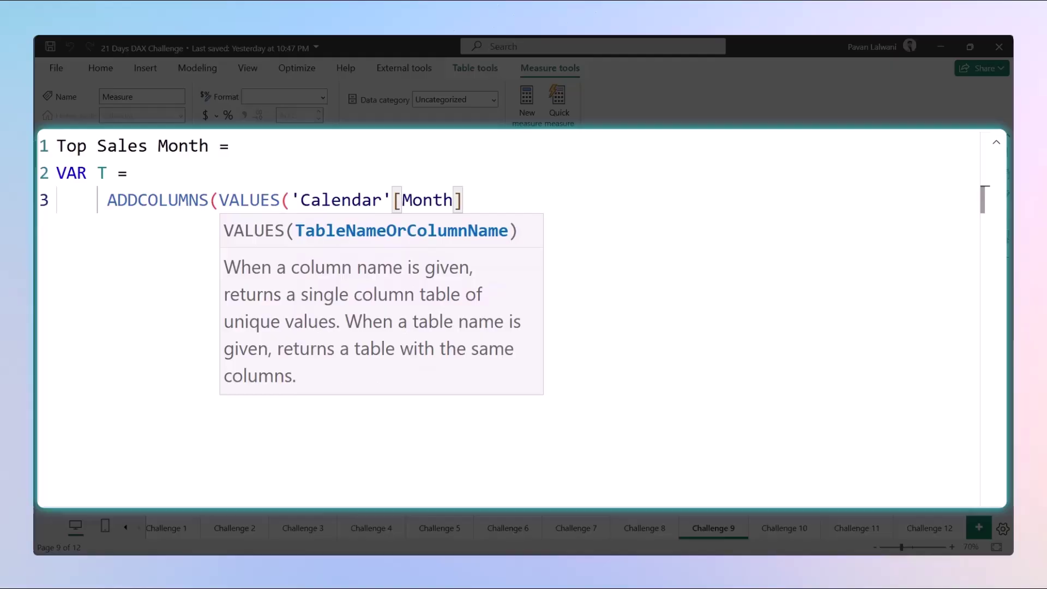
Add a "Sales" column computed as CALCULATE([Total Sales]) and close the ADDCOLUMNS expression.
type("), \"")
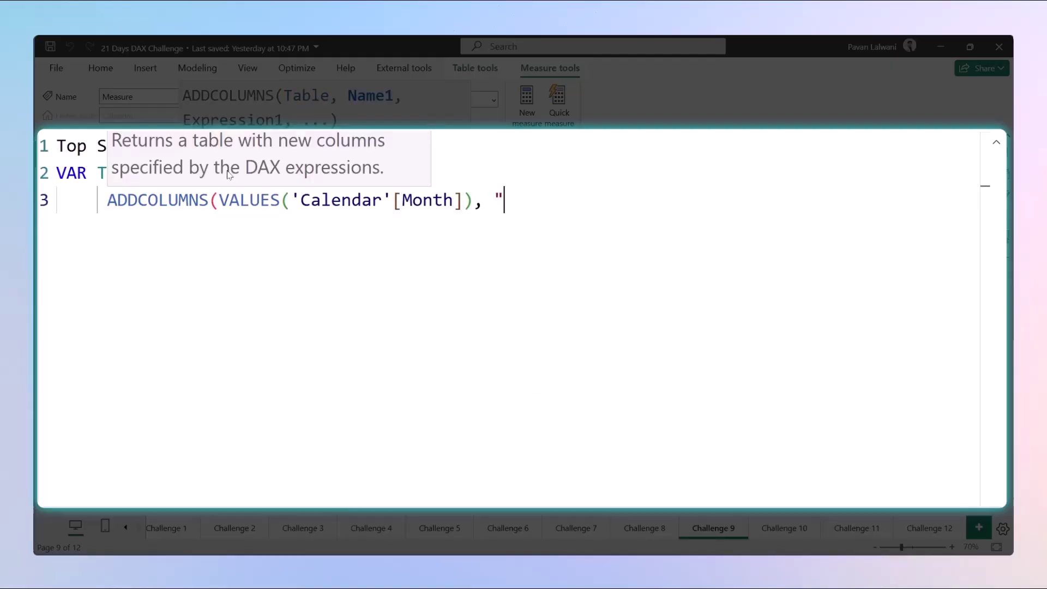
type("Sales\", T")
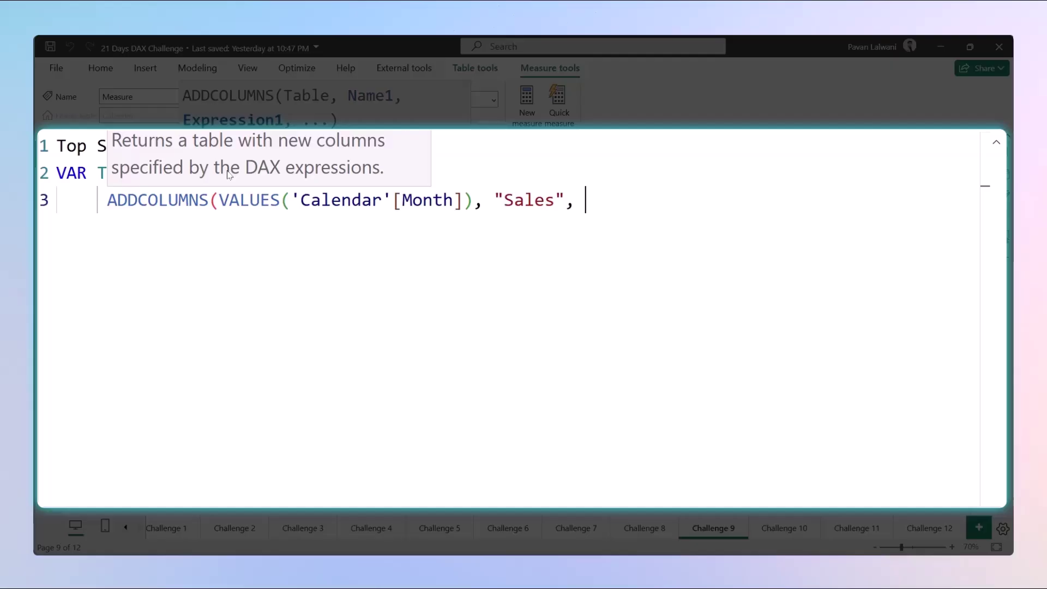
key("BackSpace")
type("Calc")
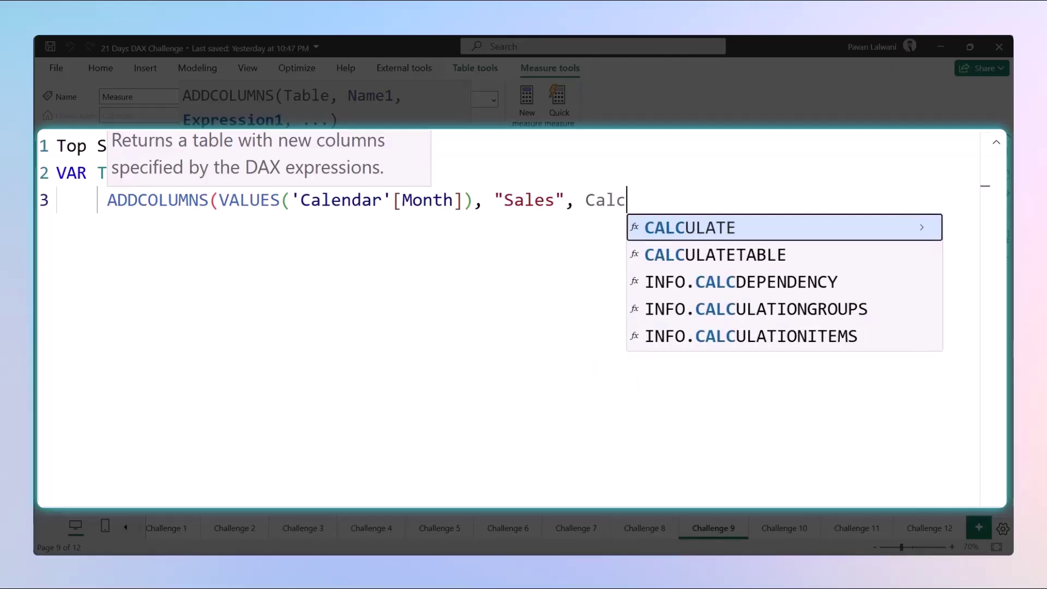
key("Tab")
type("tota")
key("Tab")
type(")")
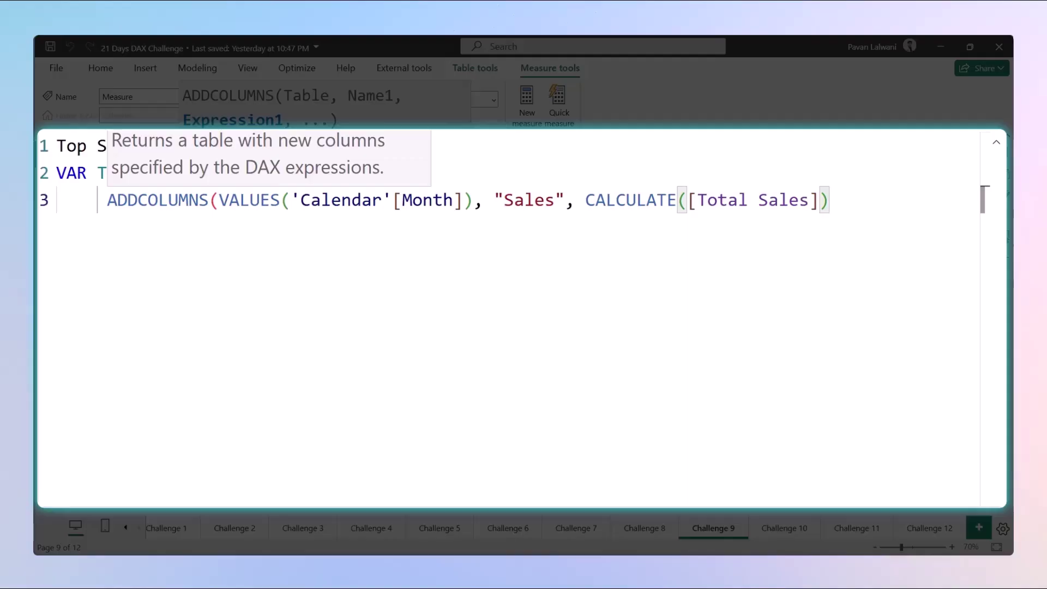
type(")")
key("shift+Return")
key("shift+Return")
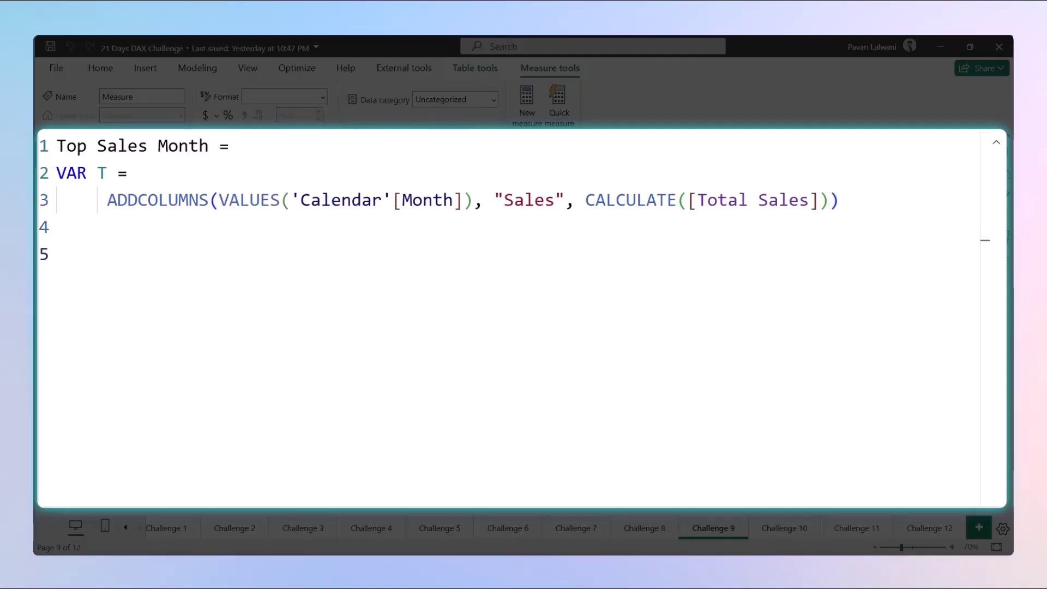
Declare a new variable named MaxSales.
type("Var")
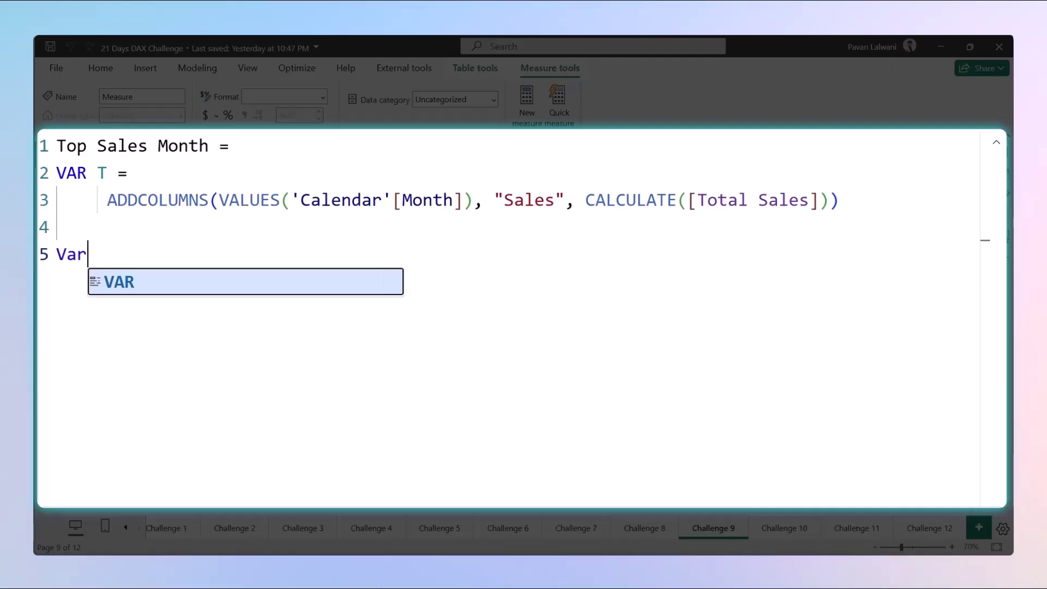
key("Tab")
type("MAX")
key("BackSpace")
key("BackSpace")
type("ax")
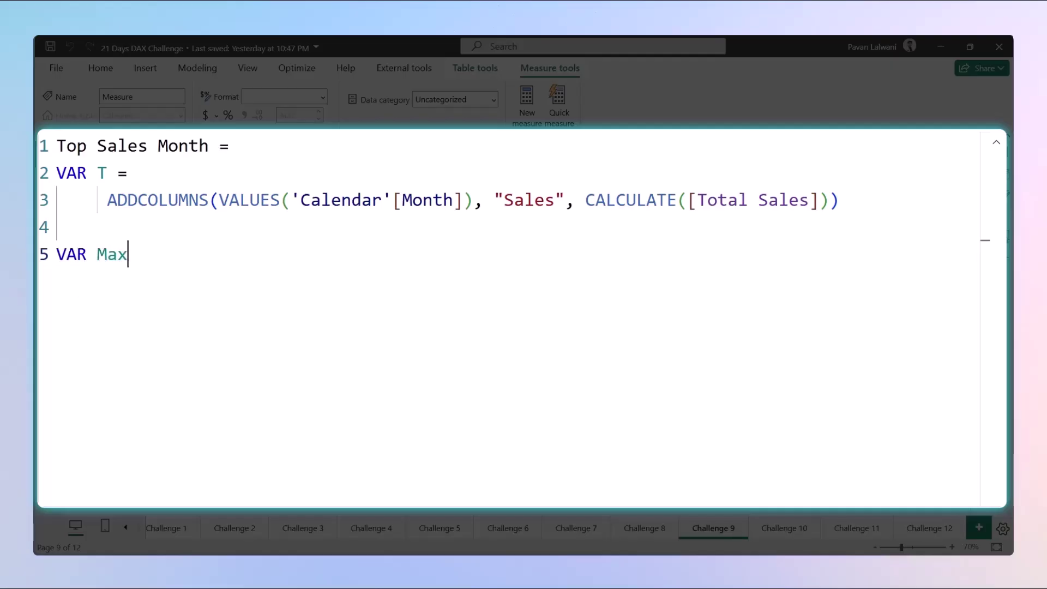
type("Sales =")
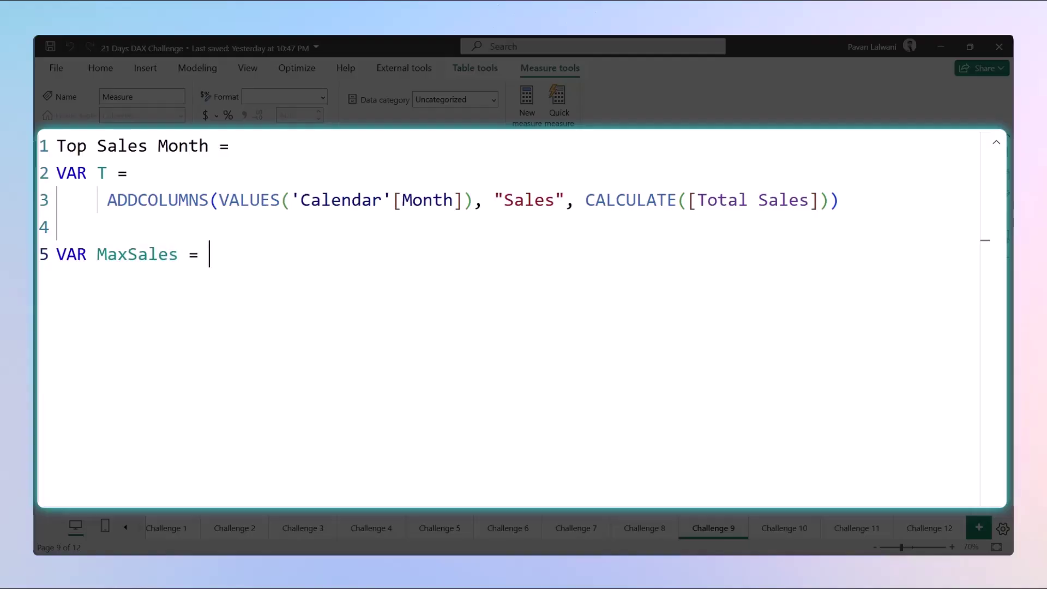
key("shift+Return")
Define MaxSales as MAXX(T, [Sales]) on an indented line.
key("Tab")
type("MAx")
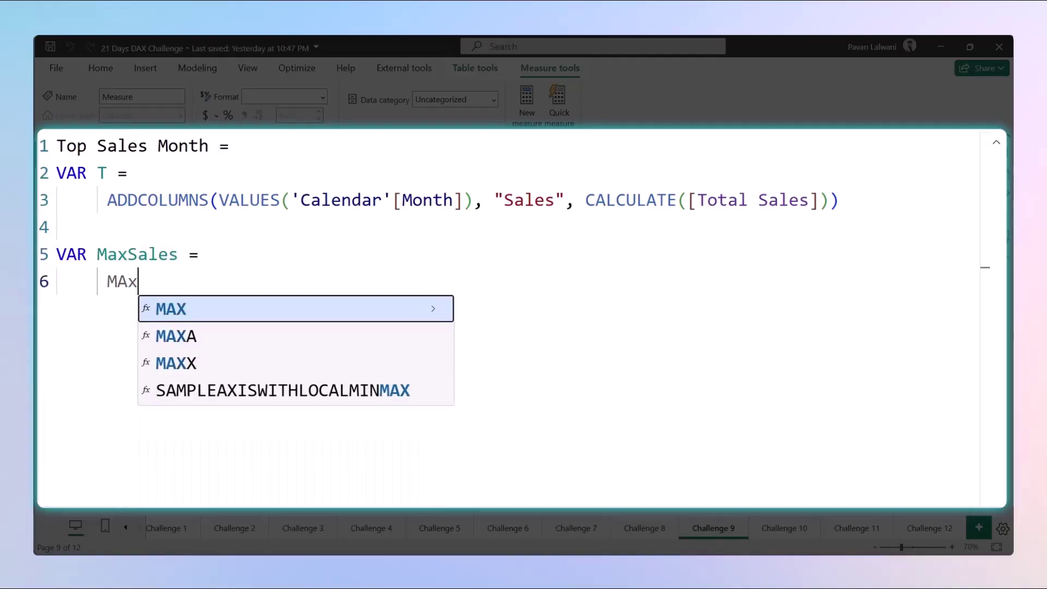
key("Down")
key("Down")
key("Tab")
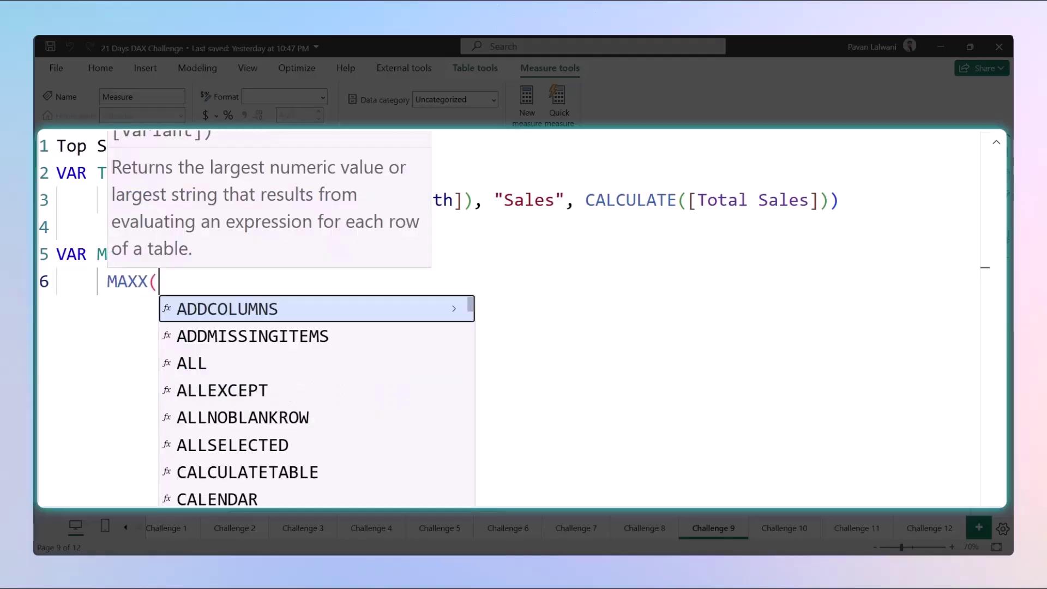
type("T, ")
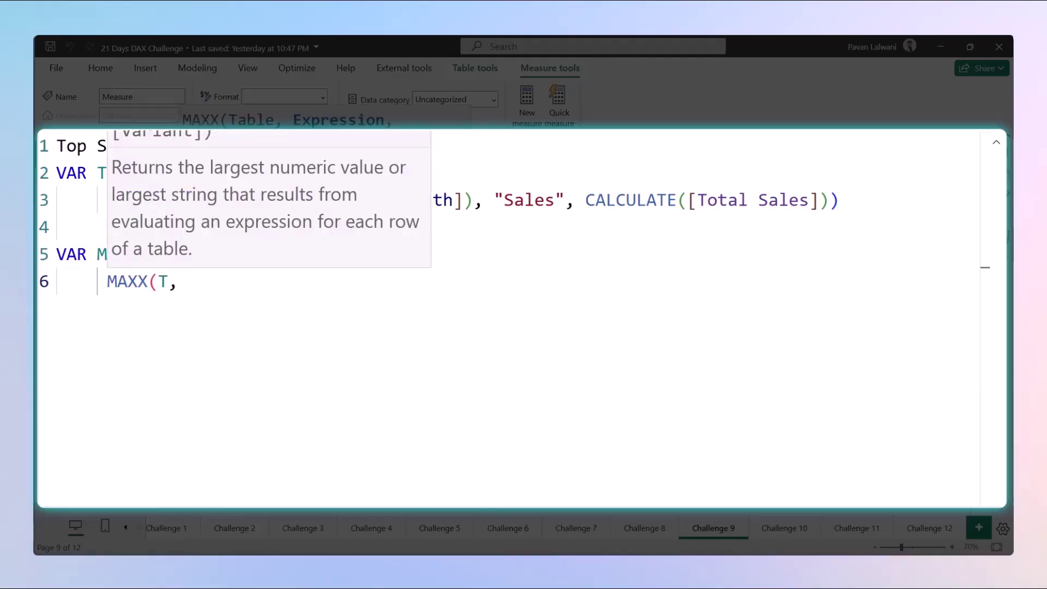
type("Sal")
key("Tab")
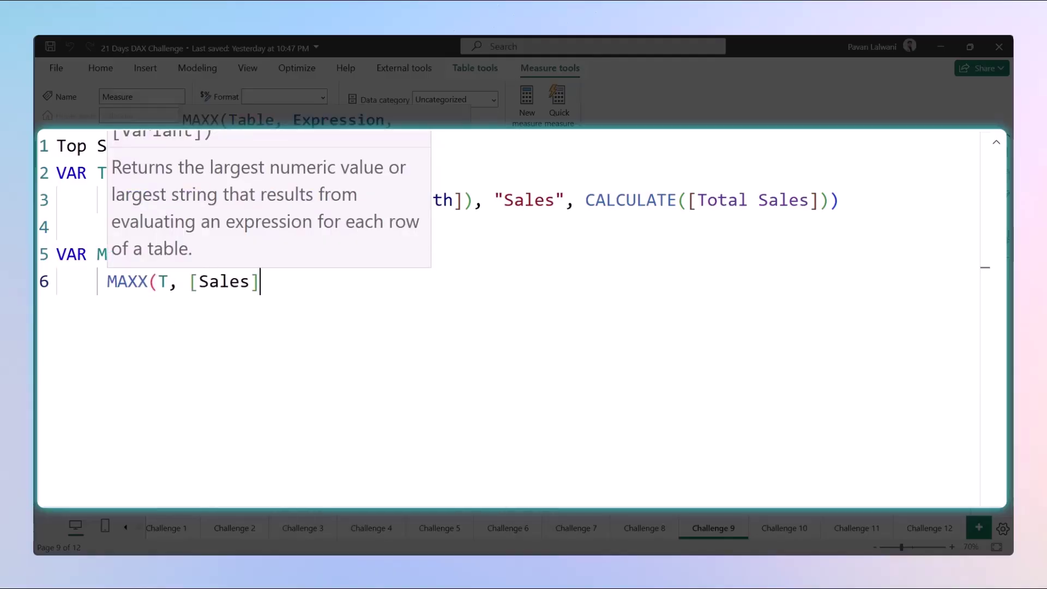
type(")")
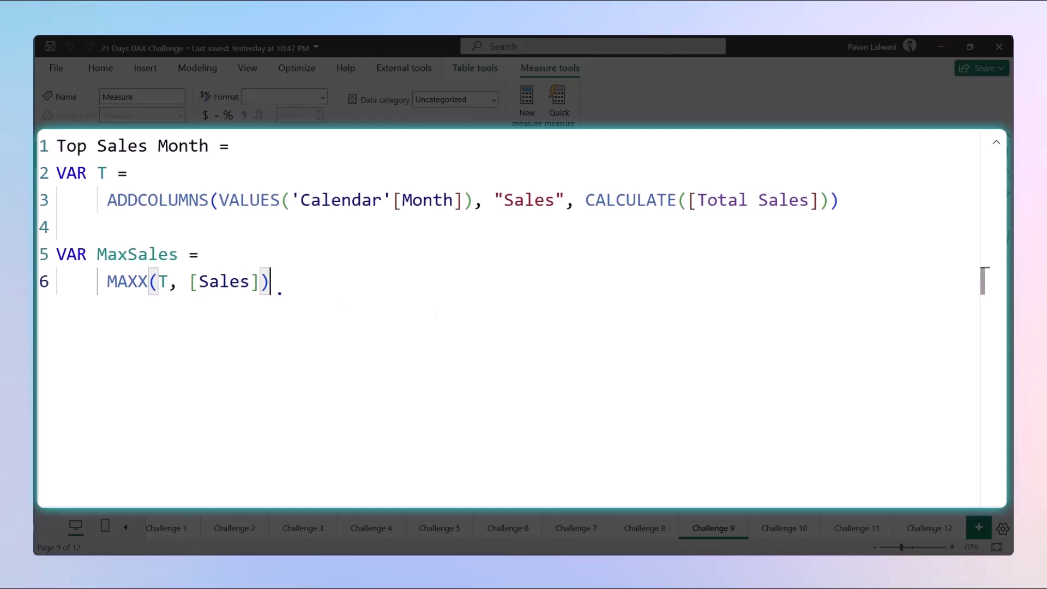
mouse_move(234, 294)
left_mouse_down()
mouse_move(345, 325)
mouse_move(441, 273)
mouse_move(501, 224)
left_mouse_up()
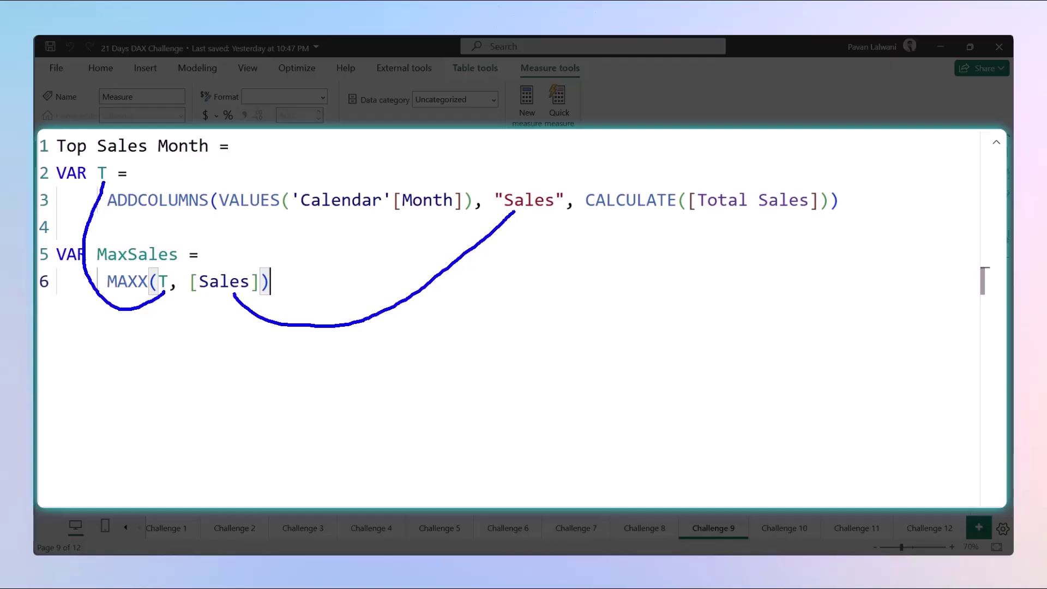
key("shift+Return")
key("shift+Return")
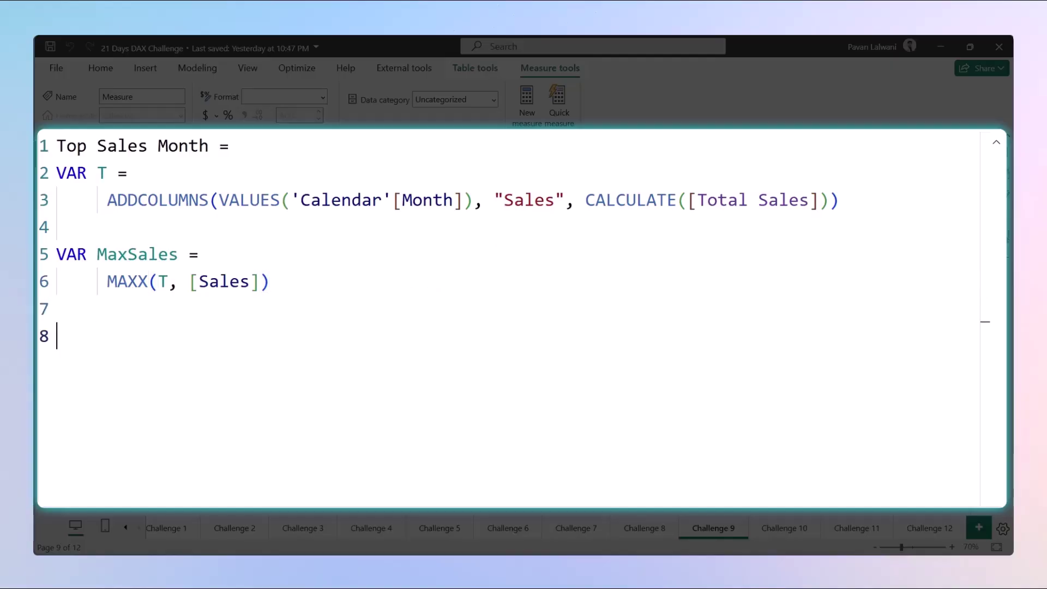
Declare a new variable 'VAR Result ='.
type("Var")
key("Tab")
type("Re")
key("BackSpace")
key("BackSpace")
type("Result =")
key("shift+Return")
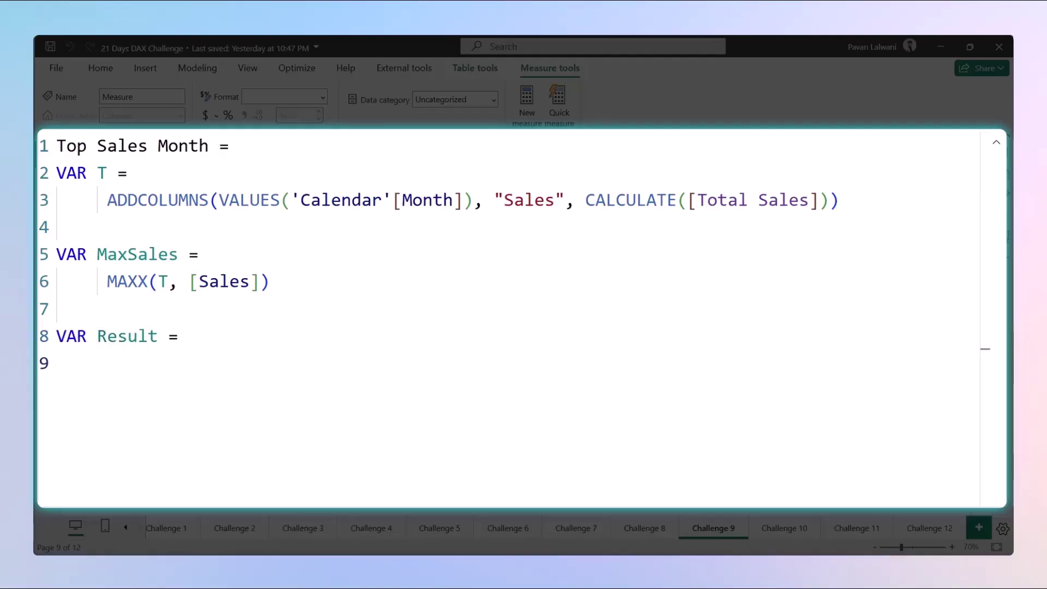
Define Result as FILTER(T, [Sales] = MaxSales) and commit the measure.
type("Filter")
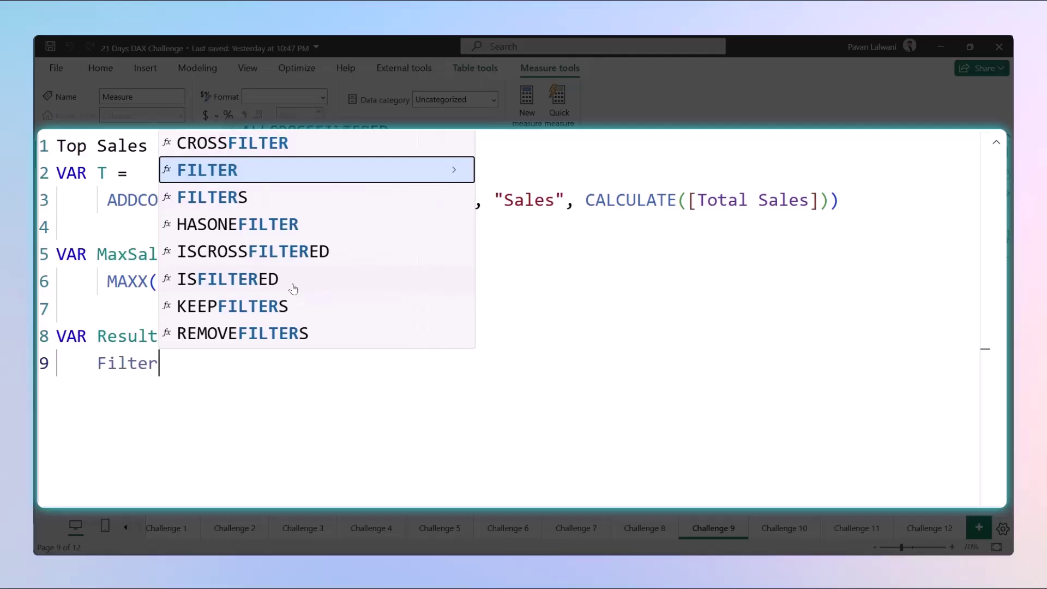
key("Tab")
type("T, ")
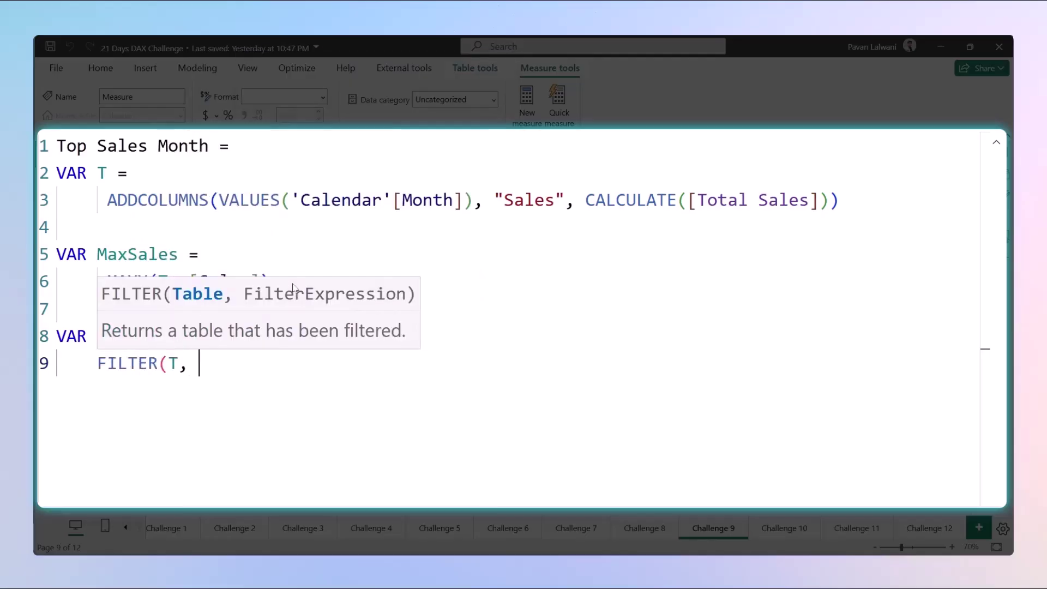
type("[Sale")
key("Tab")
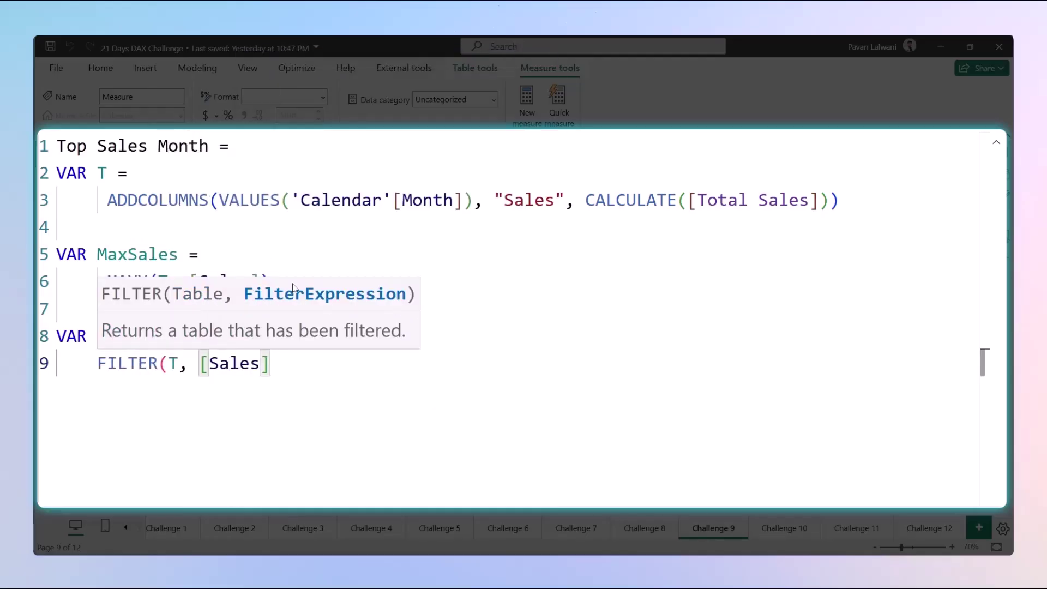
type("-")
type("= Max")
key("Down")
key("Down")
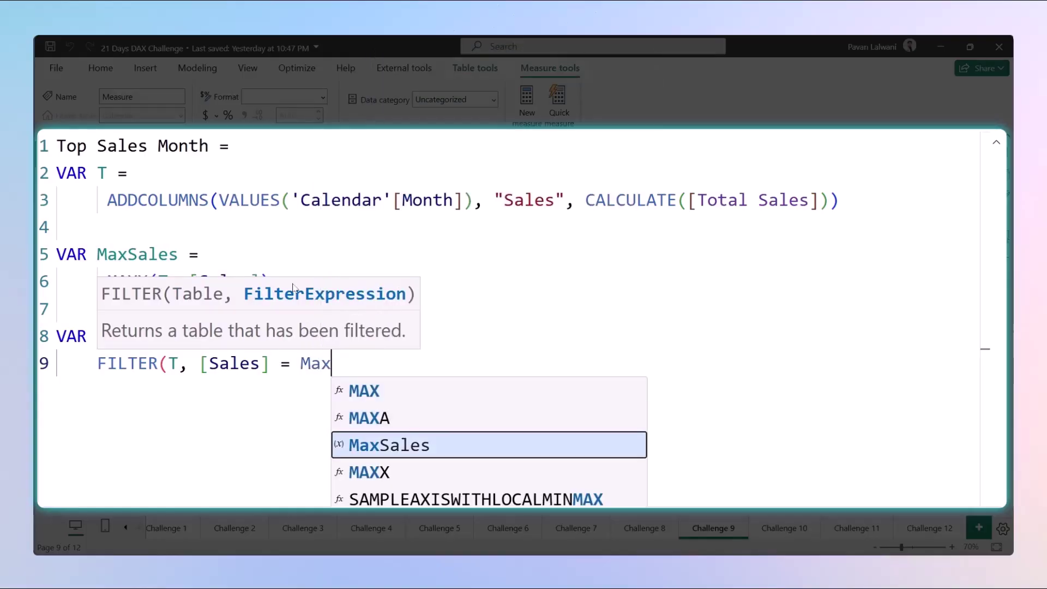
key("Tab")
type(")")
key("Return")
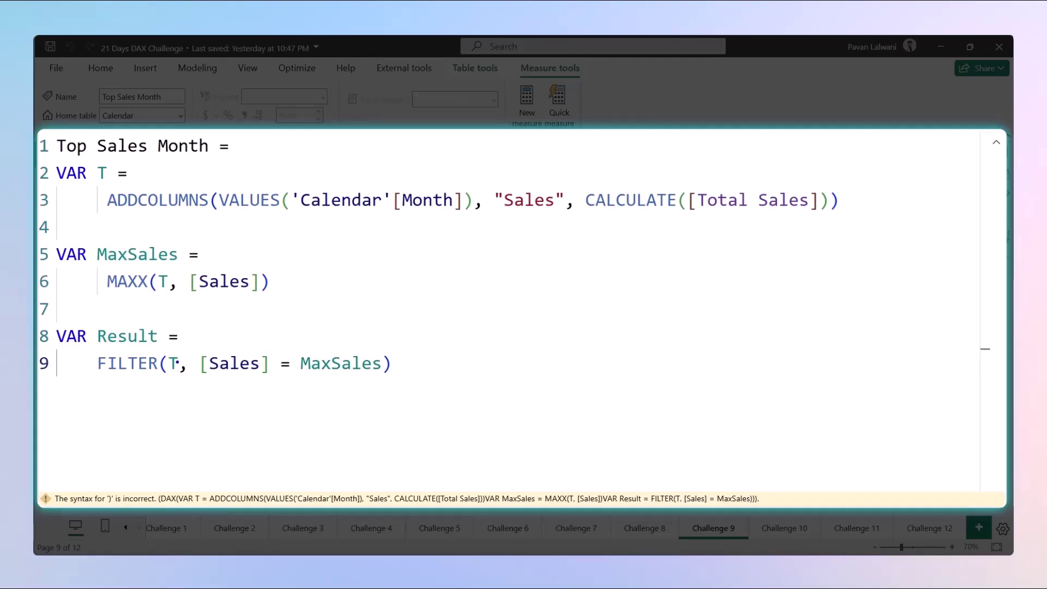
Sketch how T, [Sales] and MaxSales connect in the formula, then clear the annotations.
mouse_move(130, 387)
left_mouse_down()
mouse_move(43, 318)
mouse_move(56, 234)
mouse_move(95, 182)
left_mouse_up()
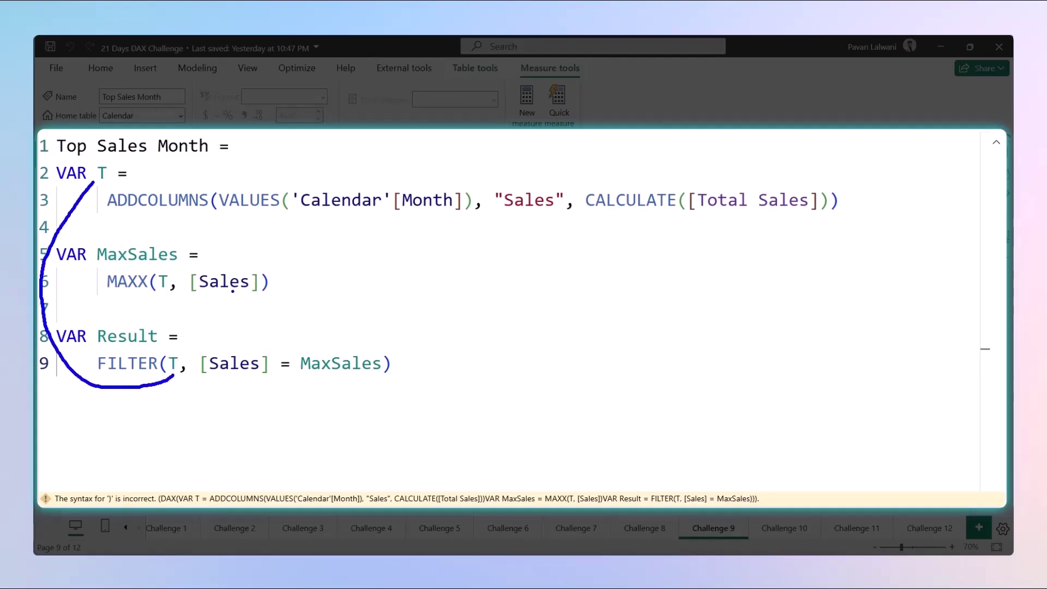
left_click_drag(239, 355, 507, 211)
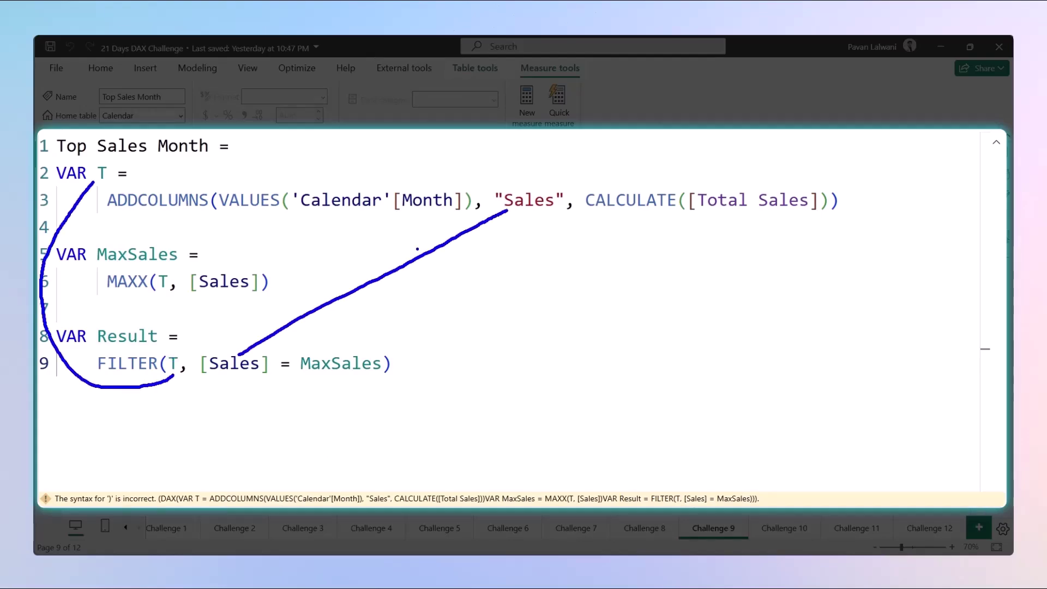
mouse_move(136, 239)
left_mouse_down()
mouse_move(98, 255)
mouse_move(196, 254)
mouse_move(174, 241)
mouse_move(295, 331)
left_mouse_up()
key("Escape")
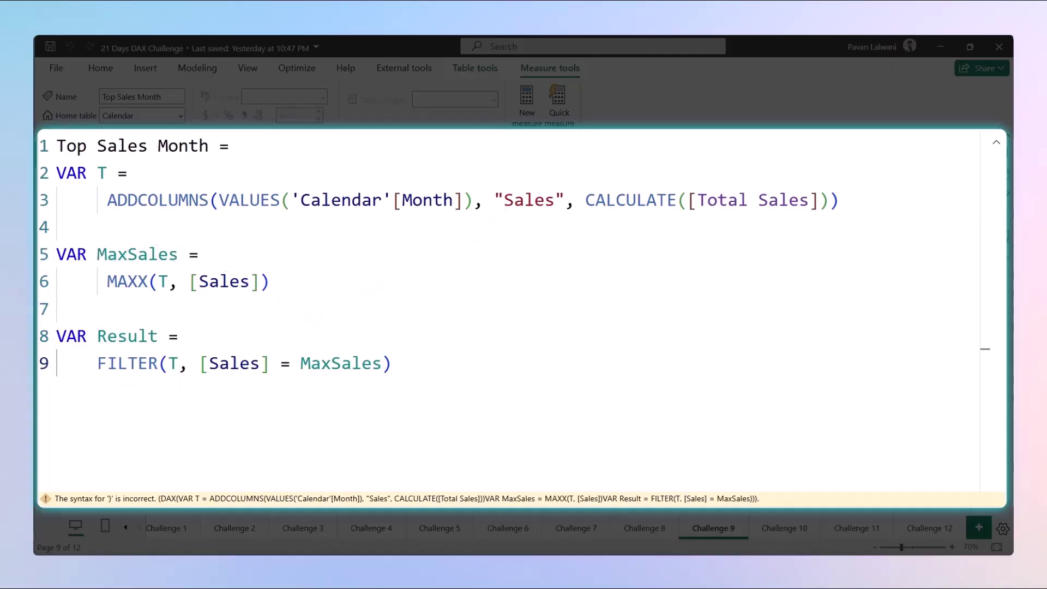
Add a RETURN line followed by the MAXX function.
key("Return")
key("Return")
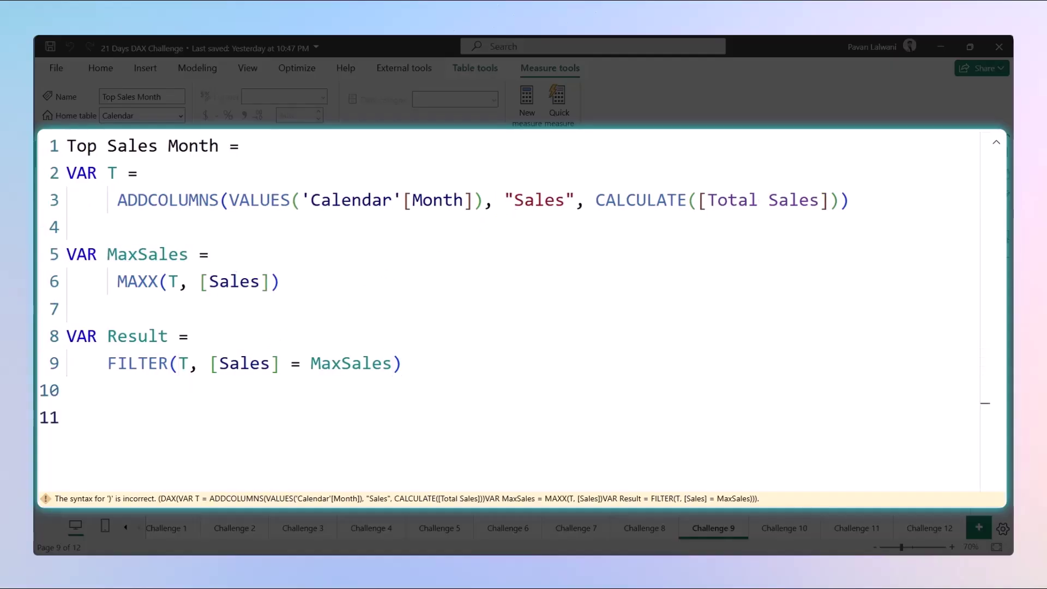
type("Re")
key("Tab")
key("Return")
key("Return")
type("MAx")
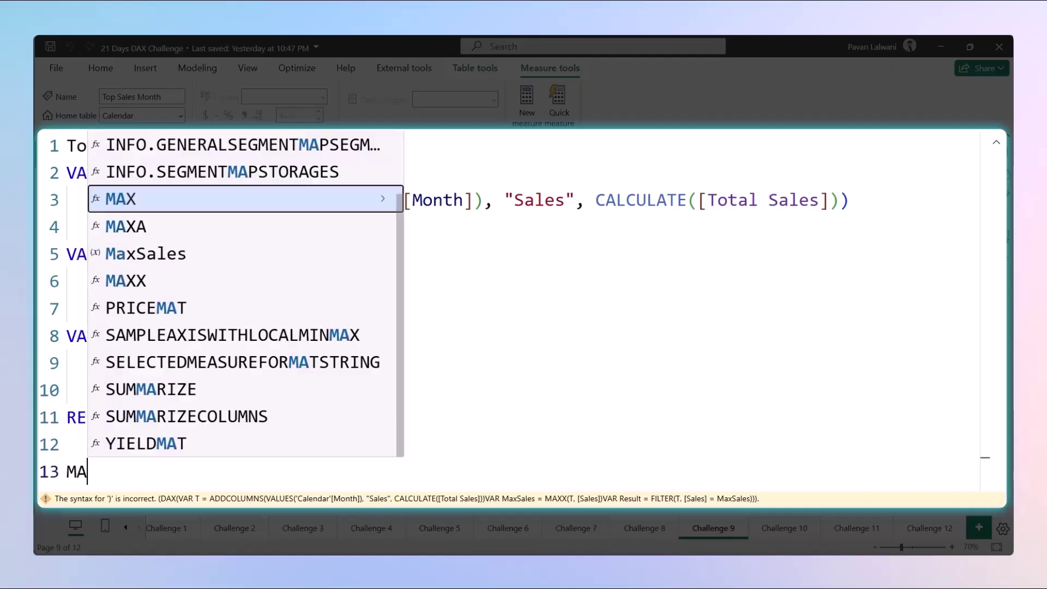
key("Down")
key("Down")
key("Down")
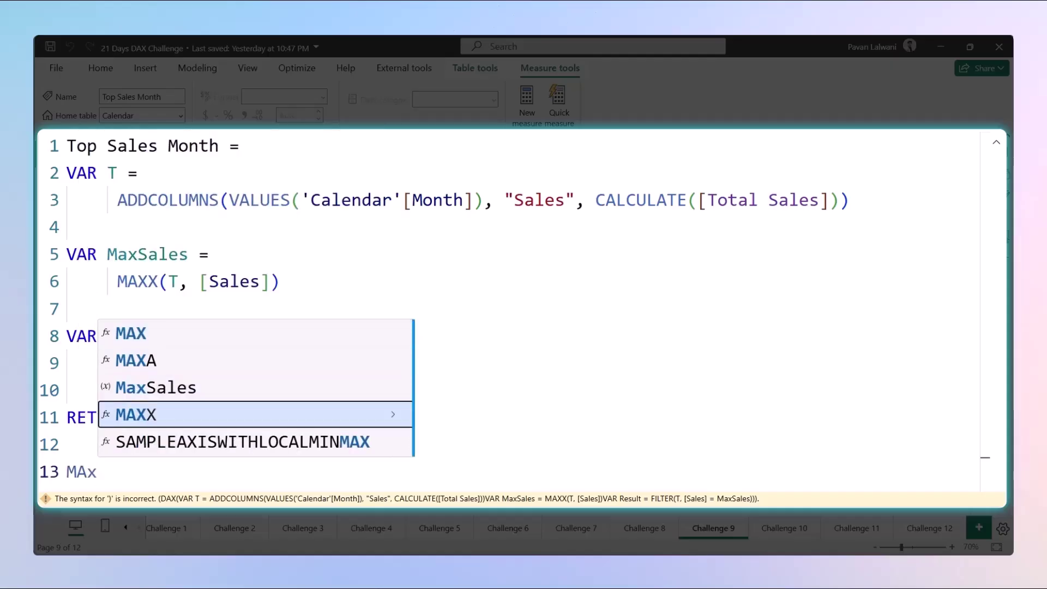
key("Tab")
Complete the return as MAXX(Result, 'Calendar'[Month]) and commit the measure.
type("REsu")
key("Tab")
type(", Month")
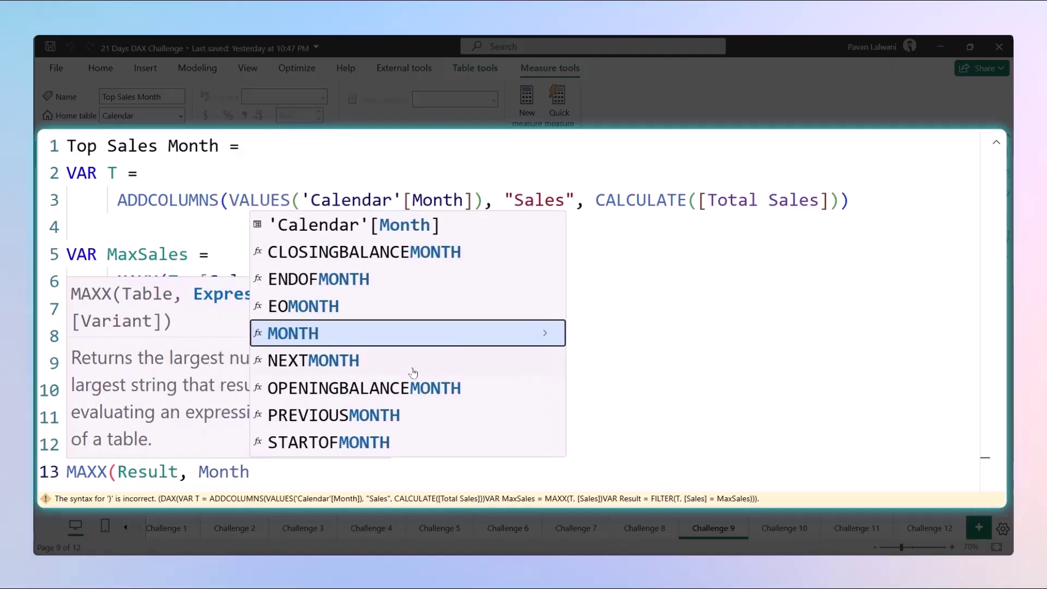
key("Up")
key("Up")
key("Up")
key("BackSpace")
key("BackSpace")
key("BackSpace")
key("BackSpace")
key("BackSpace")
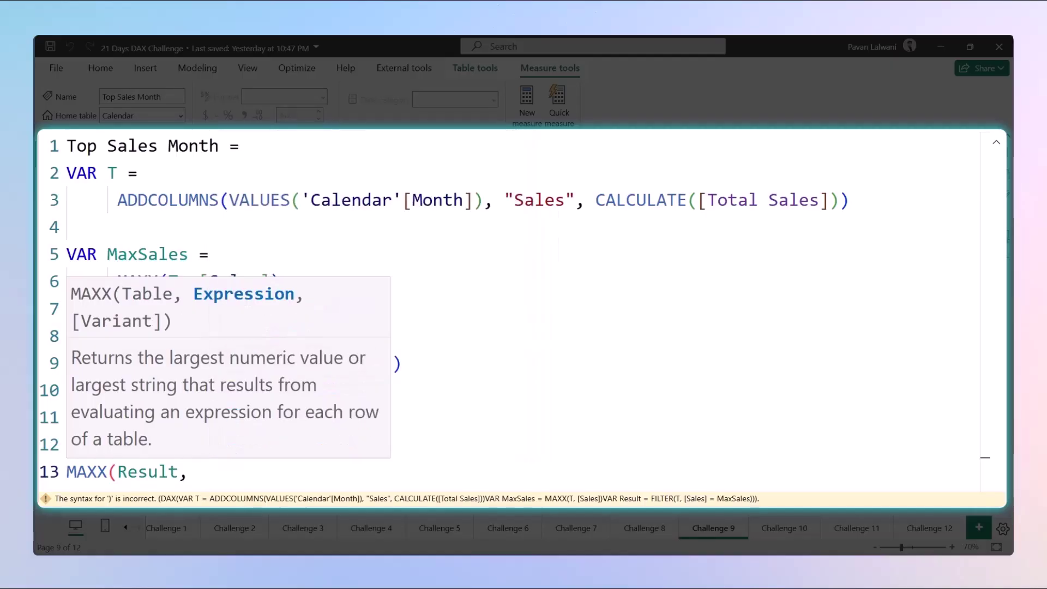
type("Calendar[Month")
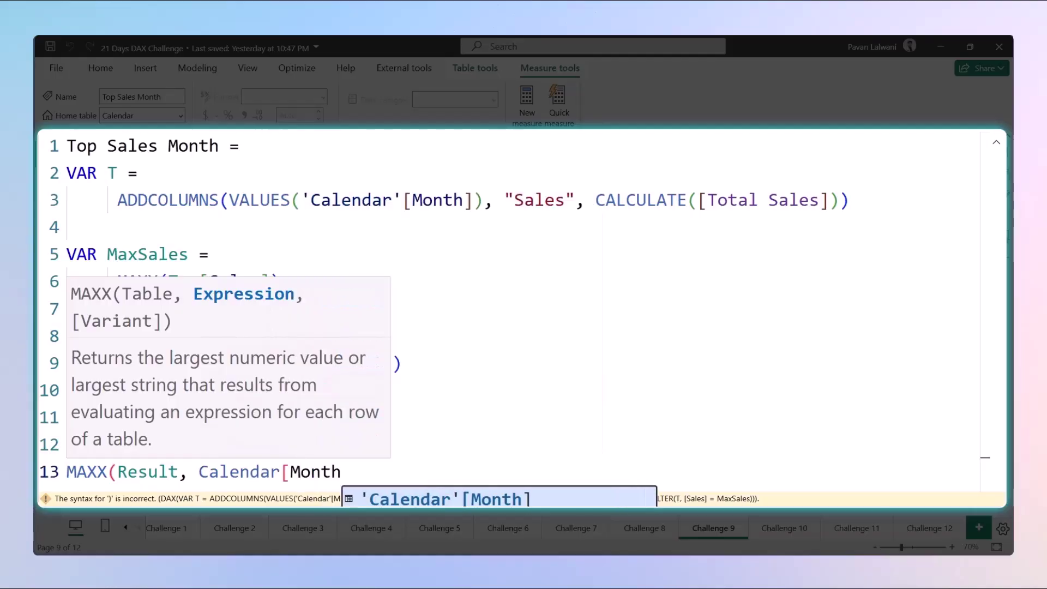
left_click(480, 498)
type(")")
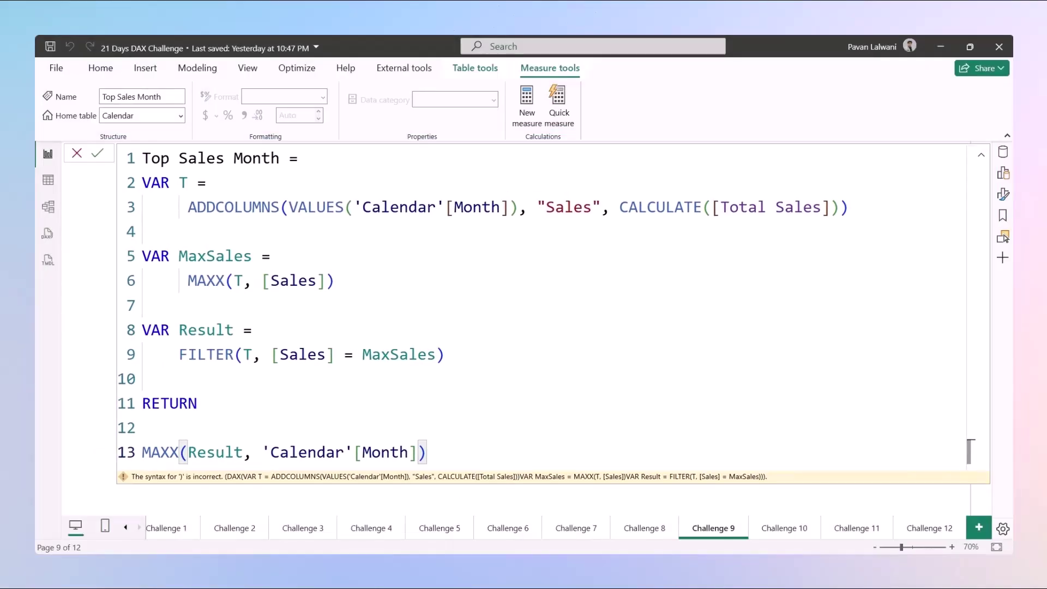
key("Return")
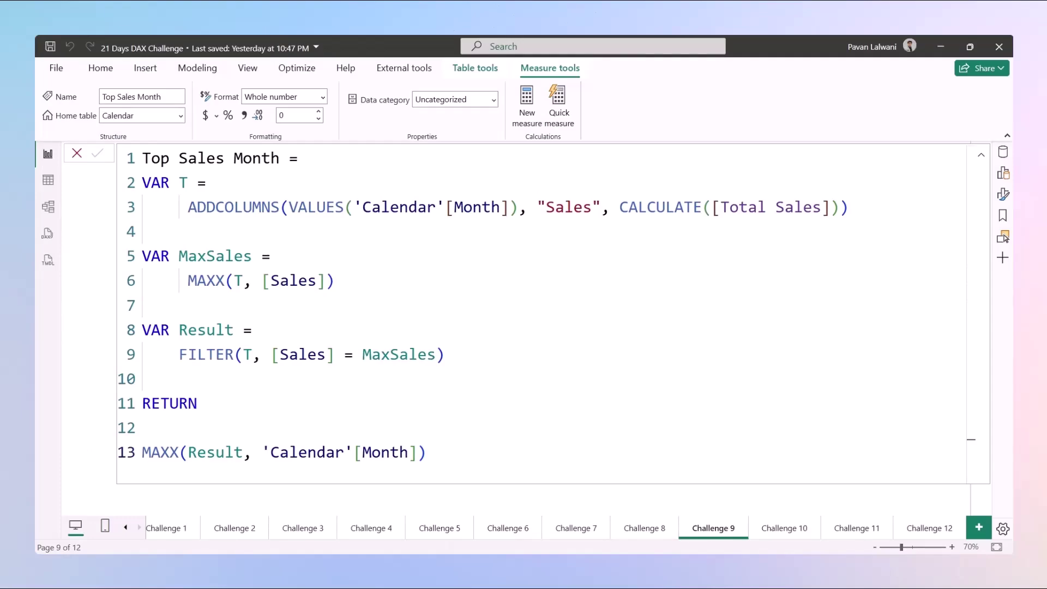
Place Top Sales Month on the Challenge 9 page as a card and widen it.
left_click(1003, 152)
left_click_drag(860, 398, 253, 403)
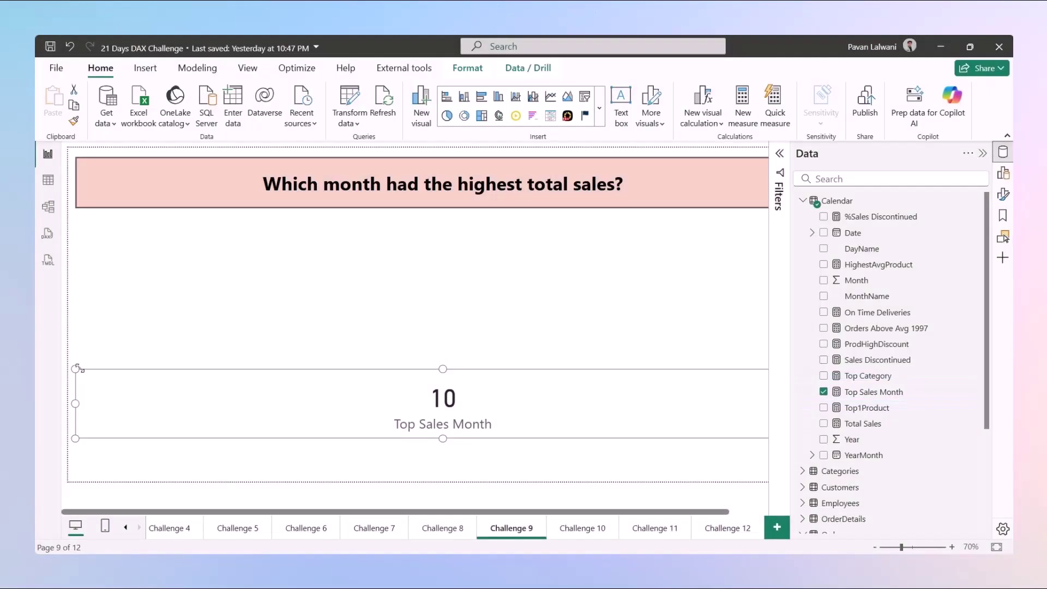
left_click_drag(77, 383, 228, 385)
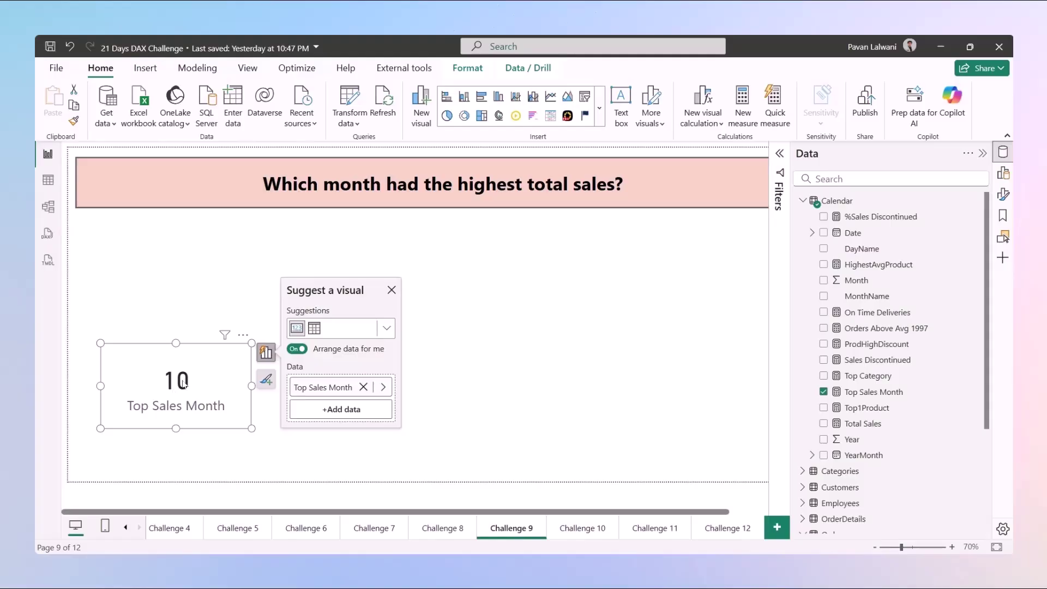
Inspect the Calendar table's MonthName column in Table view, then return to the report.
left_click(50, 182)
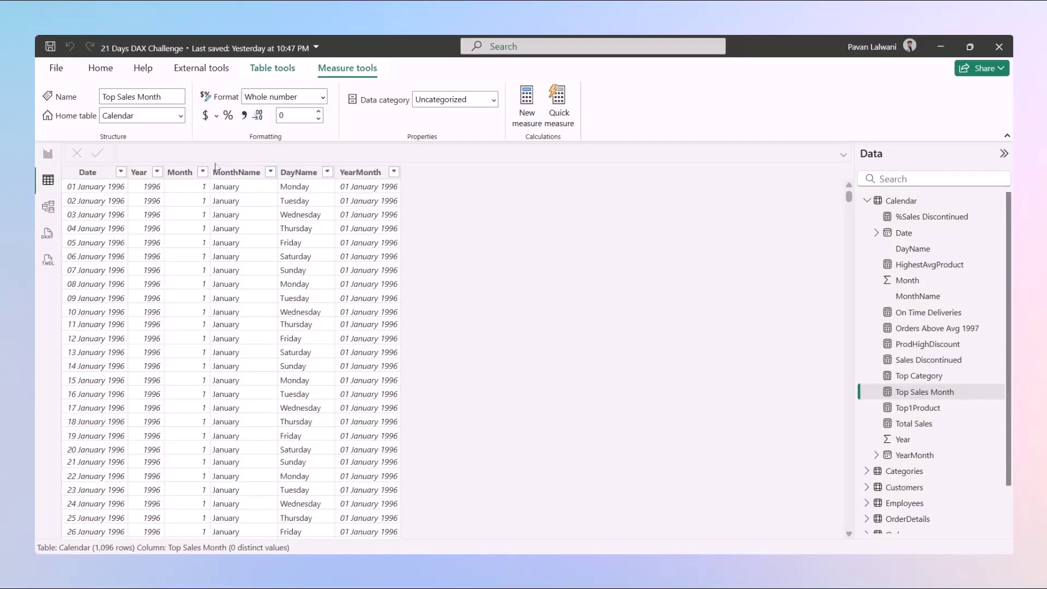
left_click(238, 178)
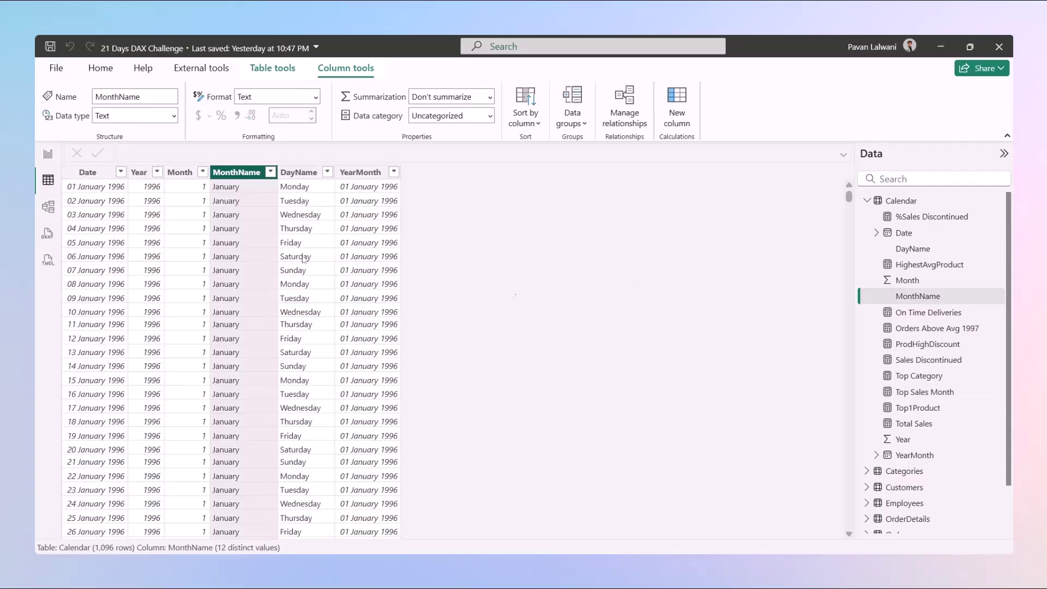
left_click(48, 153)
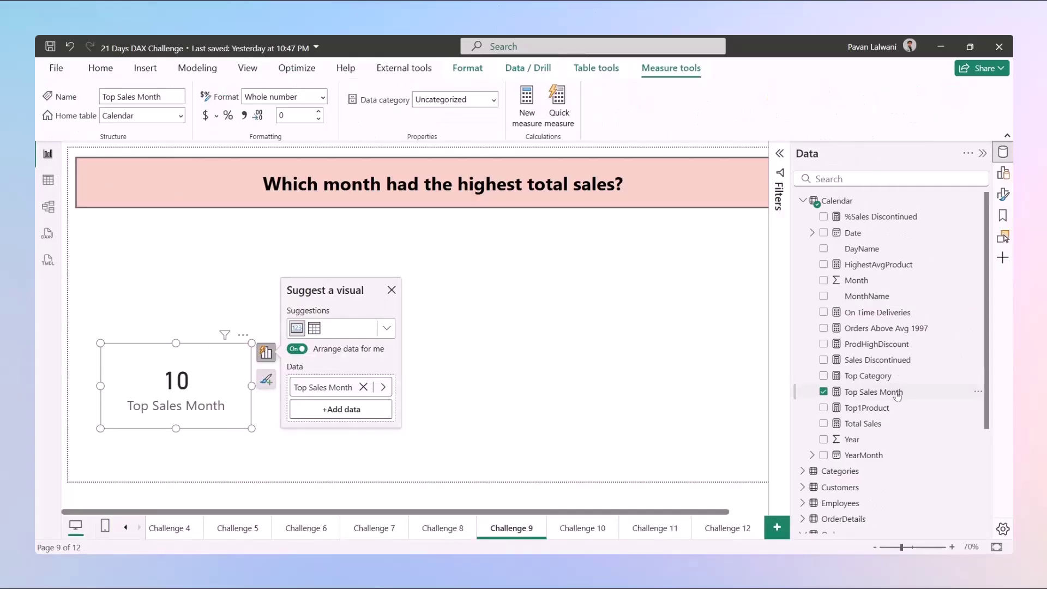
Change 'Calendar'[Month] to 'Calendar'[MonthName] on lines 3 and 13 and commit the formula.
left_click(779, 156)
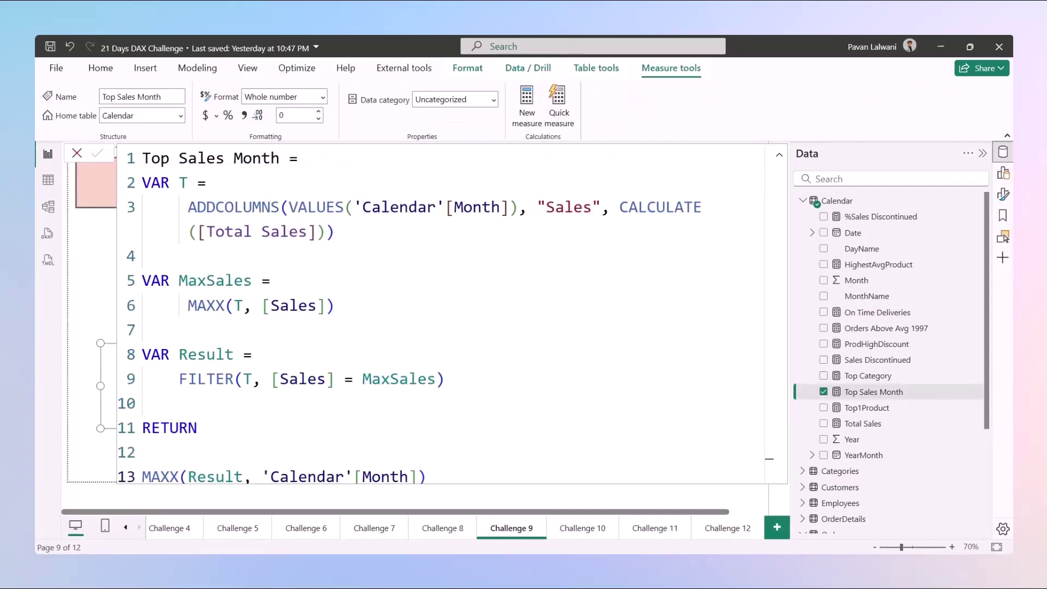
left_click(511, 208)
type("N")
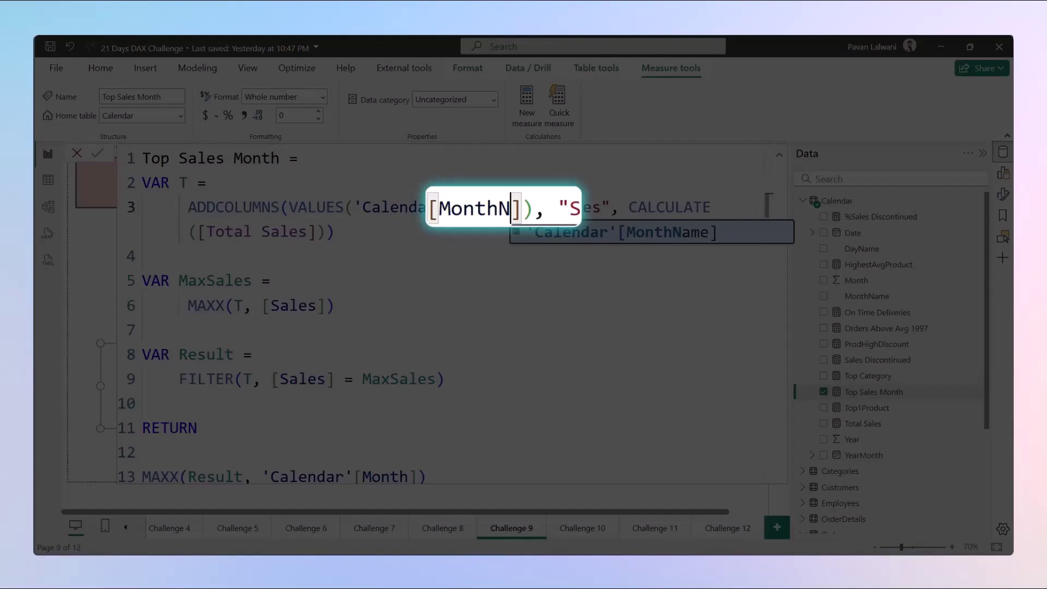
key("Tab")
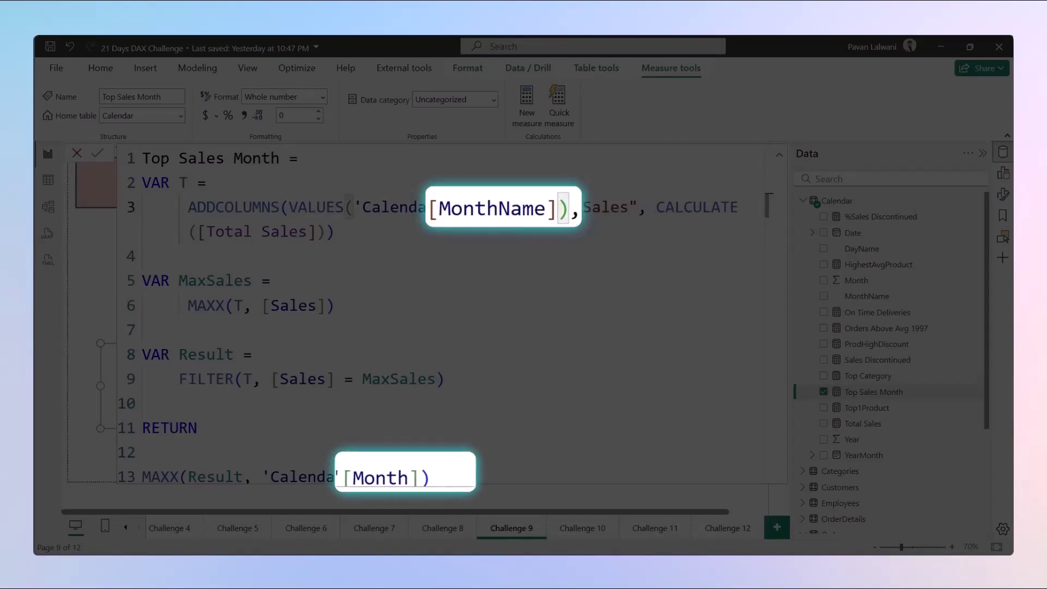
left_click(407, 476)
type("N")
key("Tab")
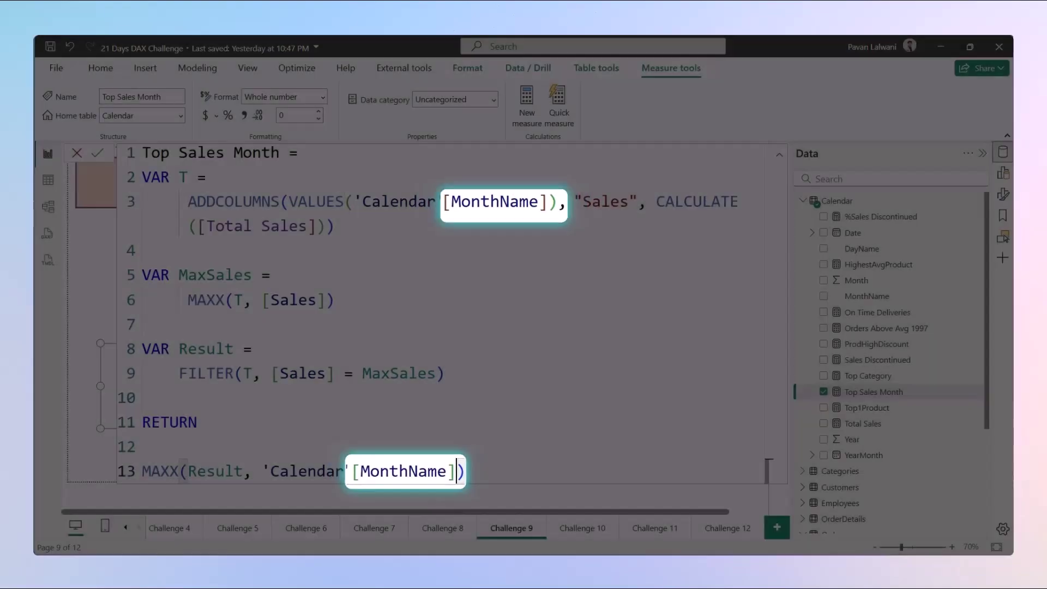
key("Return")
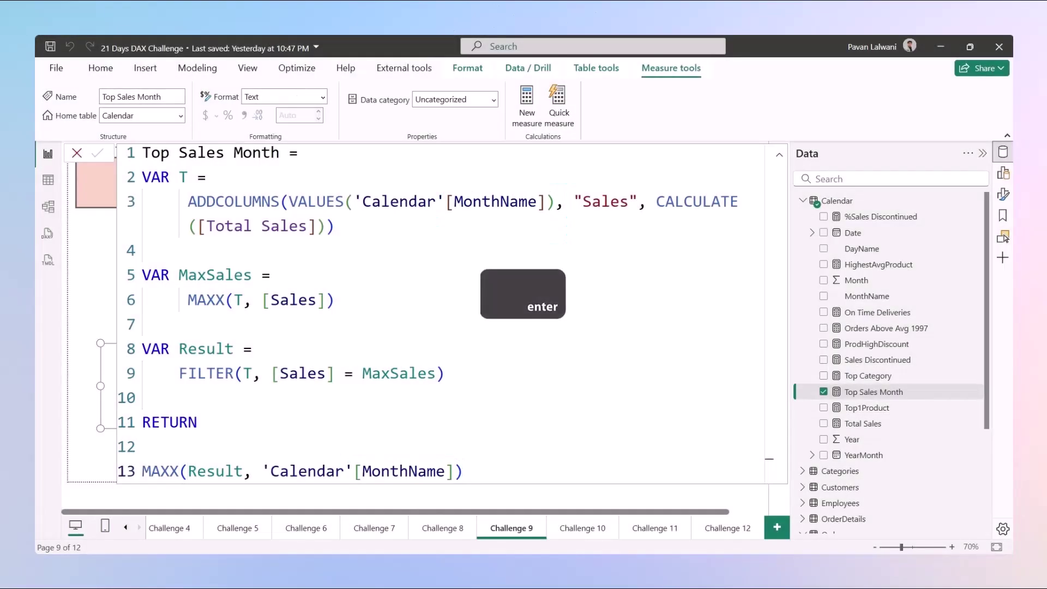
left_click(778, 155)
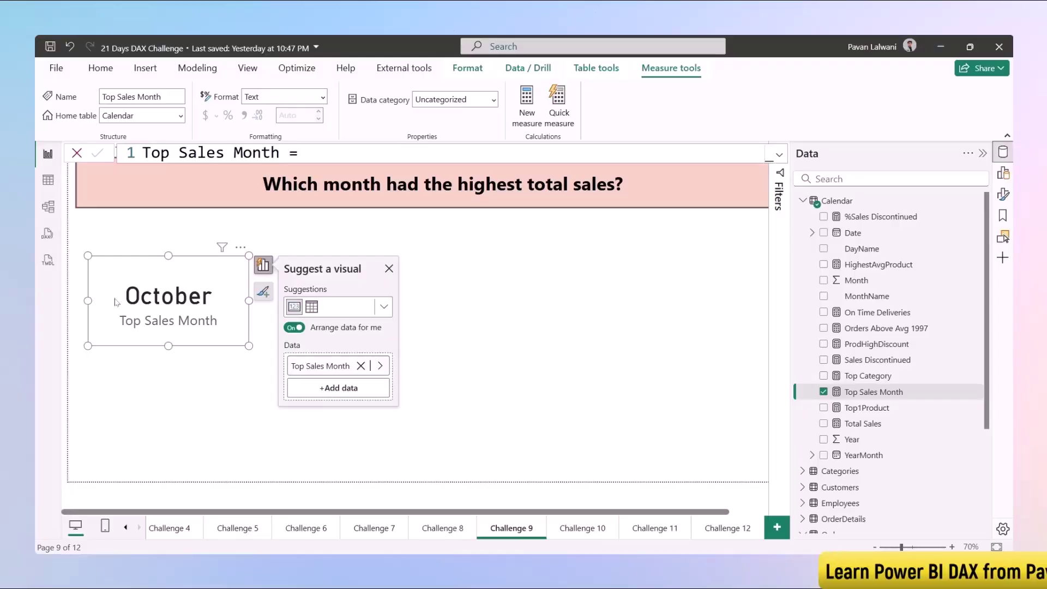
Review MAXX in the expanded formula, commit it, and move to the Challenge 10 page.
left_click(778, 155)
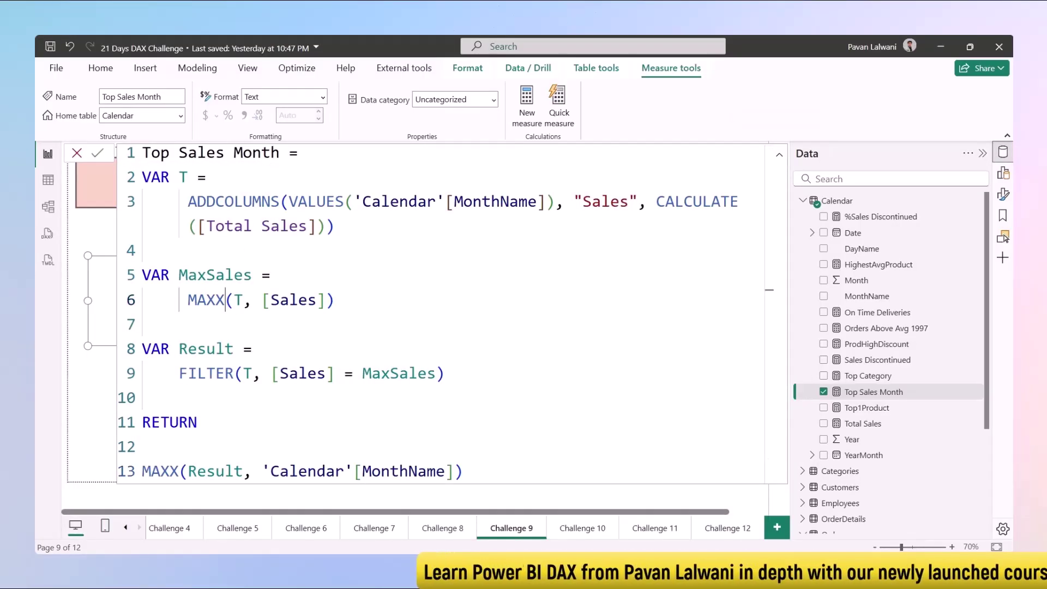
double_click(207, 299)
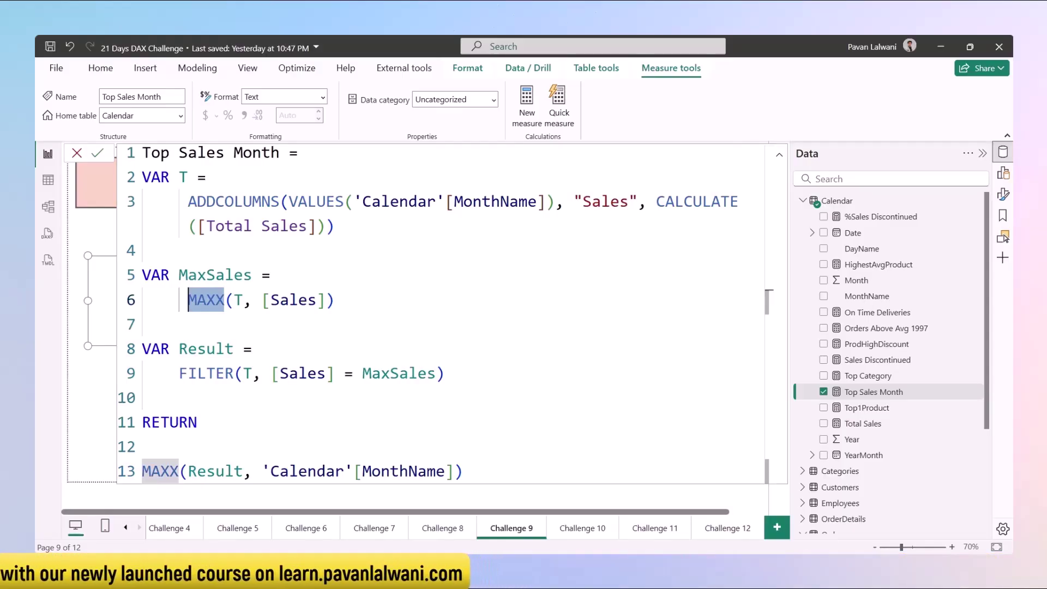
key("Return")
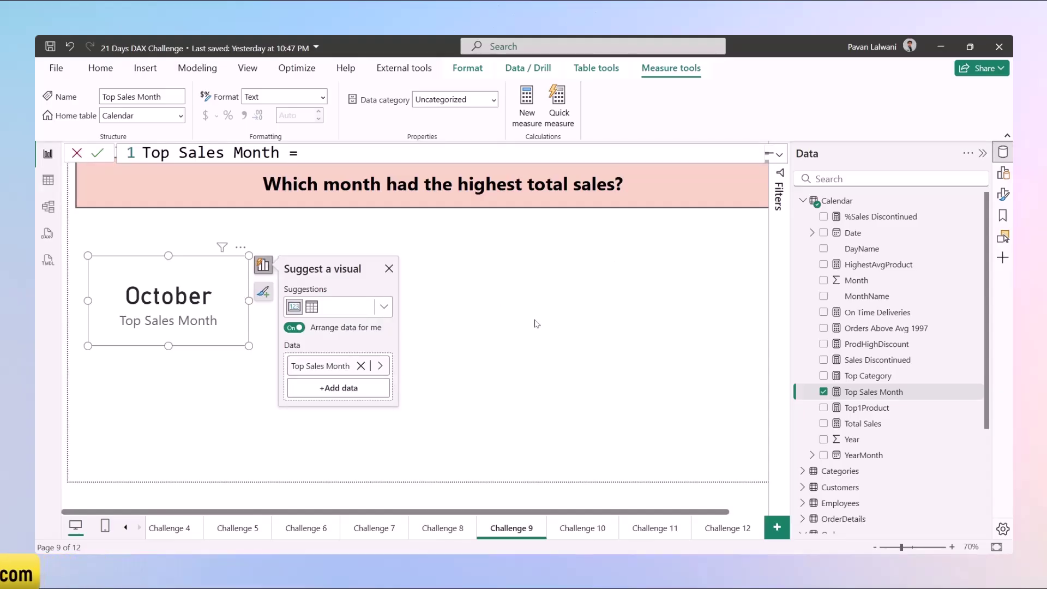
left_click(590, 531)
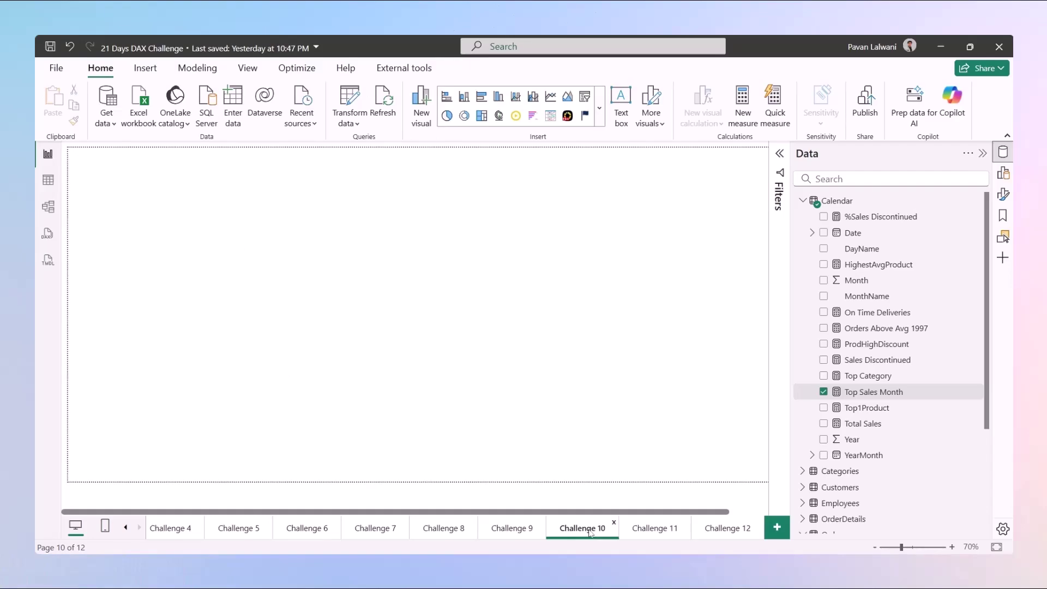